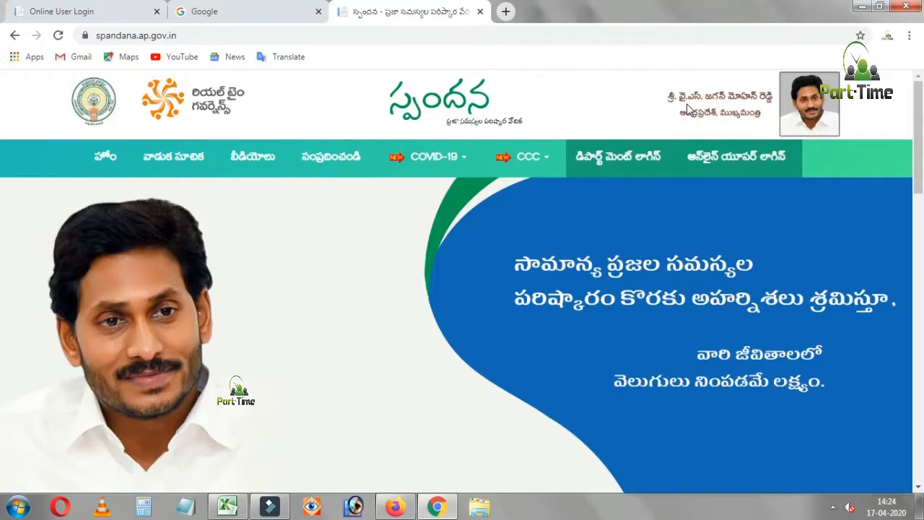
# Switch to the Google page and search for "spandana"
pyautogui.click(245, 14)
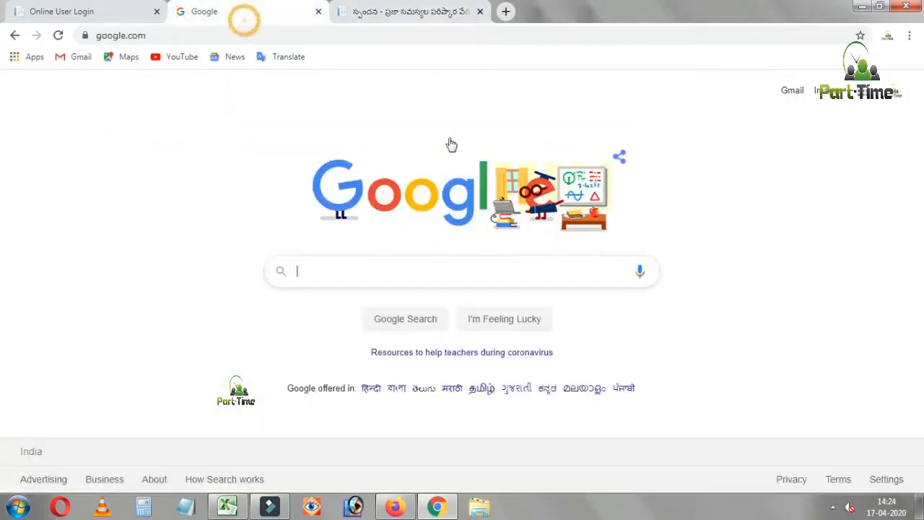
pyautogui.click(394, 268)
pyautogui.write('spanda')
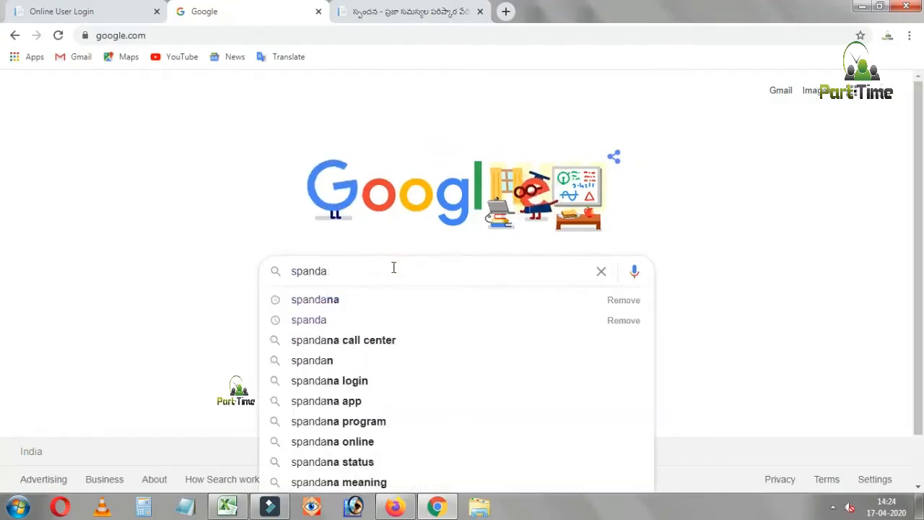
pyautogui.write('na')
pyautogui.press('Return')
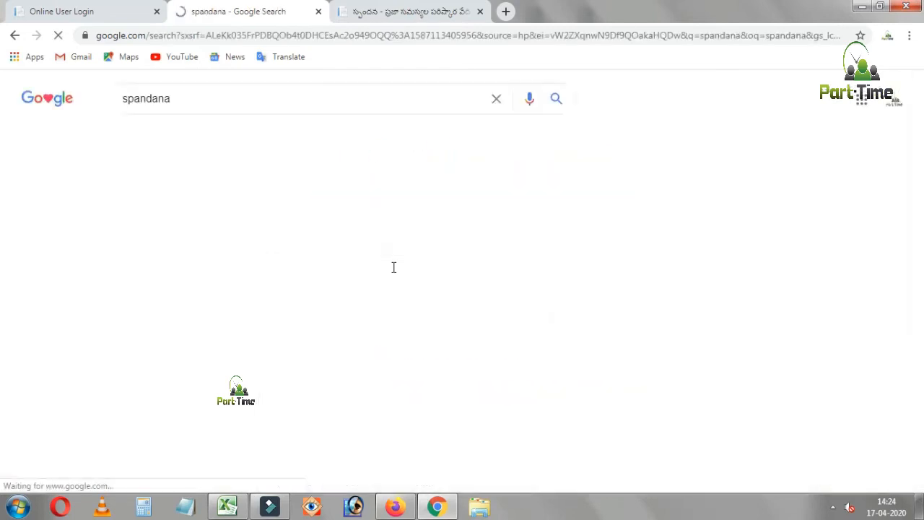
# Open the spandana.ap.gov.in search result in a new tab and close the older Spandana tab
pyautogui.scroll(-1, 393, 267)
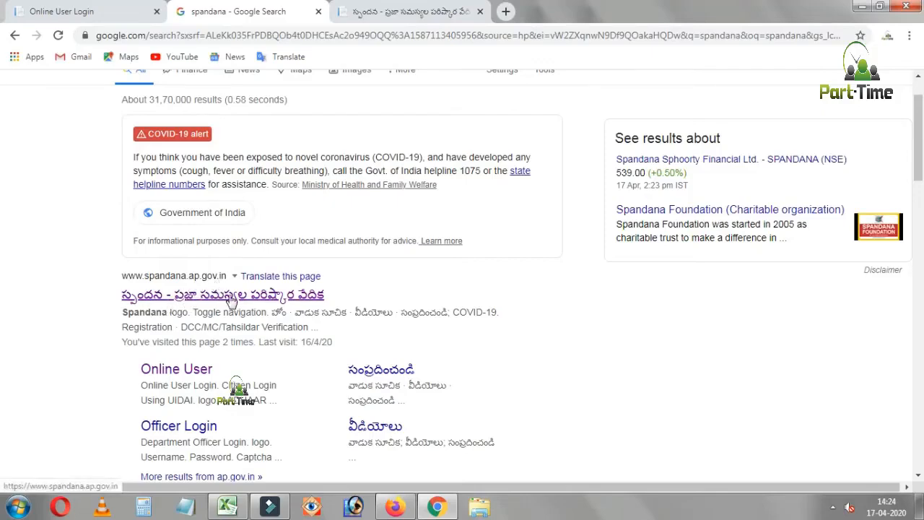
pyautogui.scroll(-1, 318, 325)
pyautogui.rightClick(238, 229)
pyautogui.click(267, 239)
pyautogui.click(621, 11)
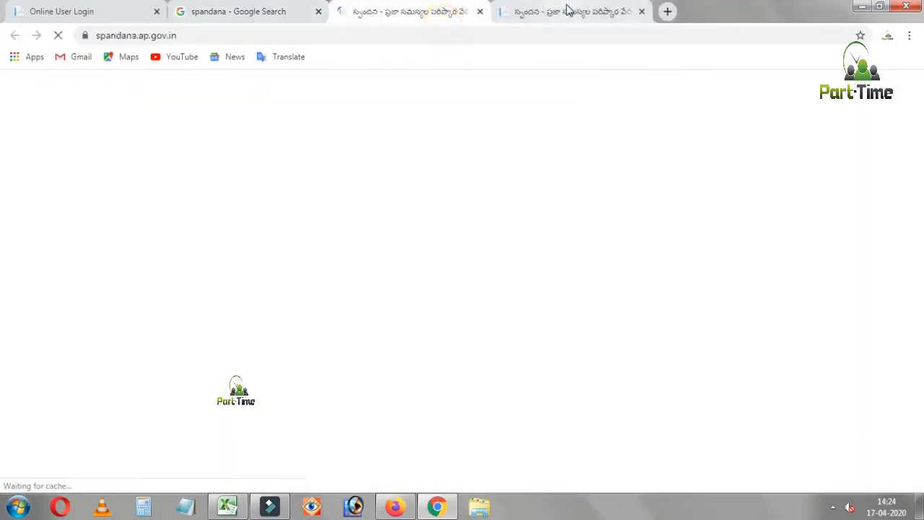
pyautogui.click(640, 11)
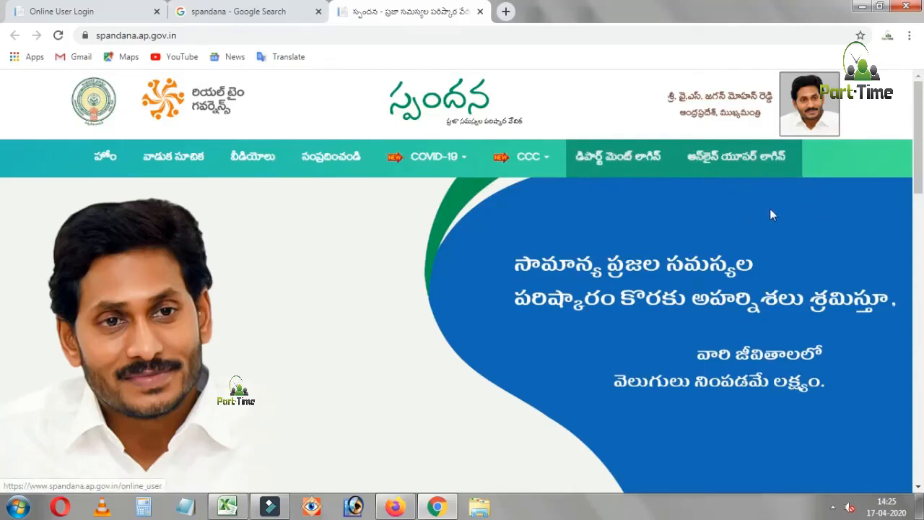
# Open the site's online user login page and start filling in the Aadhaar number field
pyautogui.click(748, 163)
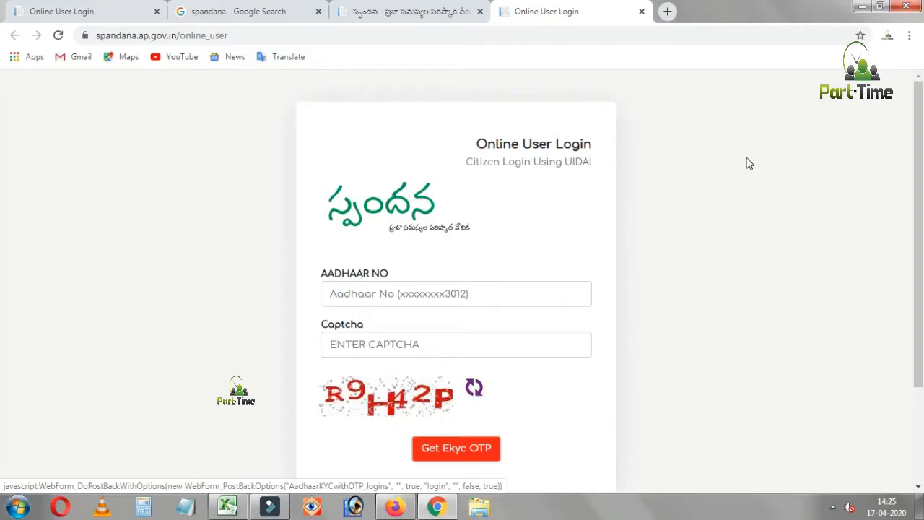
pyautogui.click(376, 294)
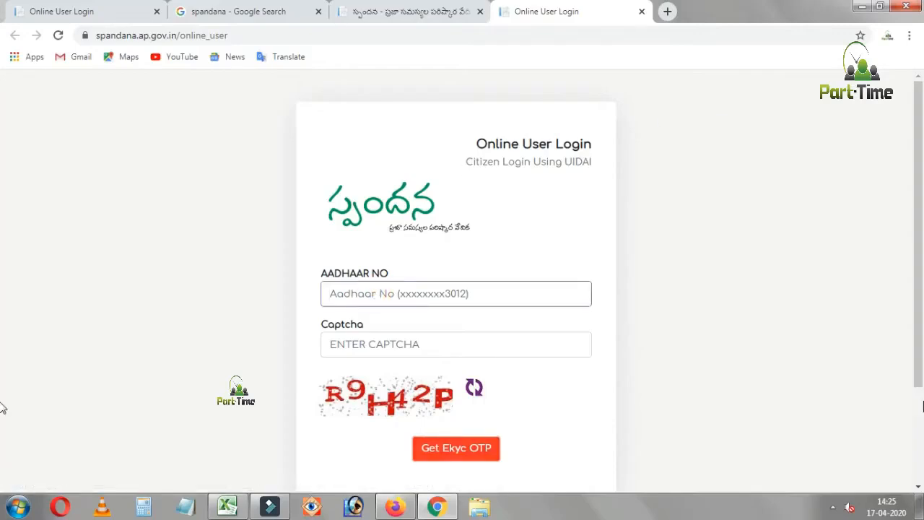
pyautogui.write('1234')
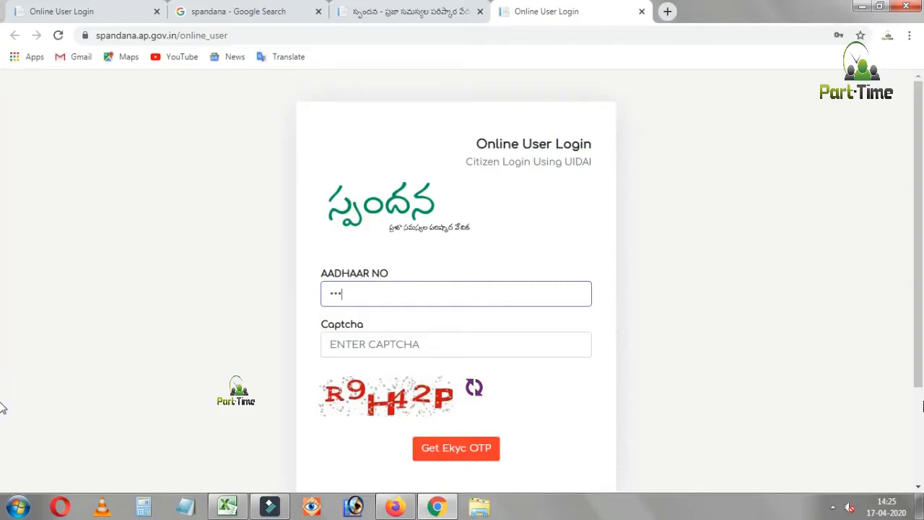
pyautogui.write('56')
pyautogui.press('BackSpace')
pyautogui.press('BackSpace')
pyautogui.press('BackSpace')
pyautogui.press('BackSpace')
pyautogui.press('BackSpace')
pyautogui.press('BackSpace')
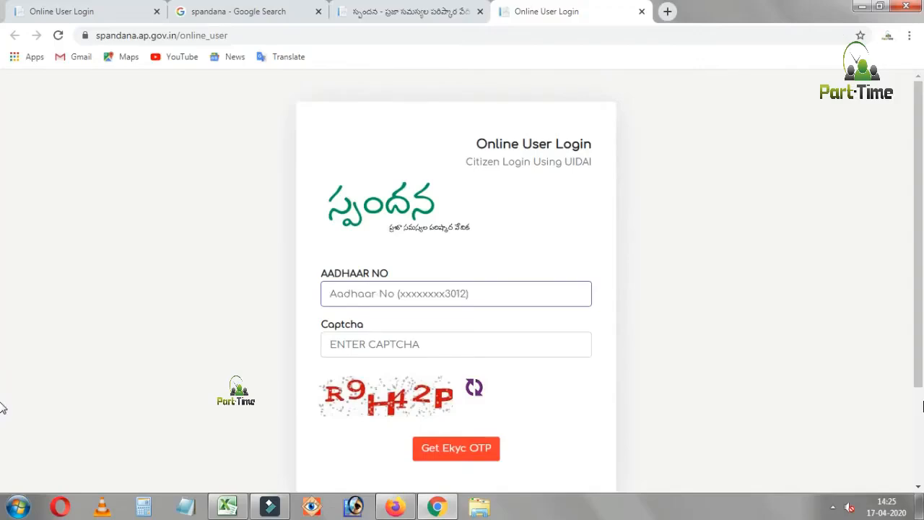
# Enter the citizen's 12-digit Aadhaar number in the login form
pyautogui.write('1234')
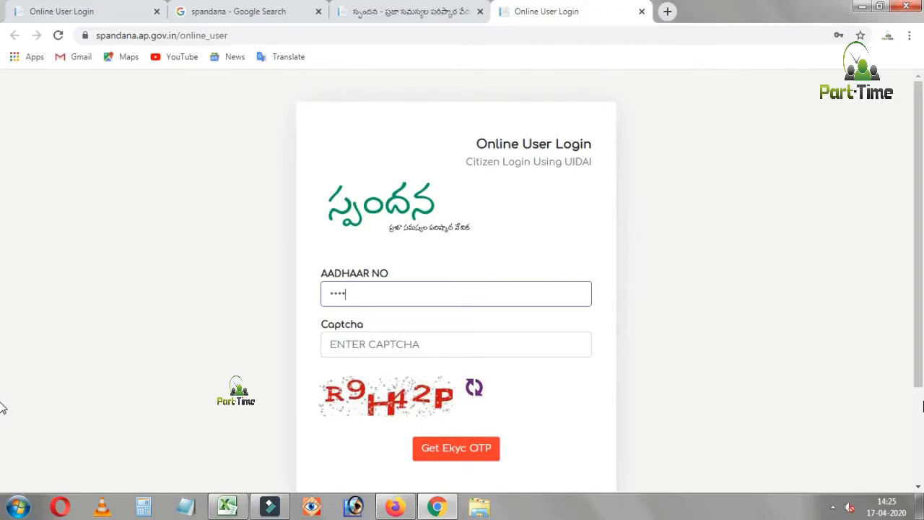
pyautogui.write('56789012')
# Fill in the captcha shown in the image and request the eKYC OTP
pyautogui.click(388, 346)
pyautogui.click(837, 314)
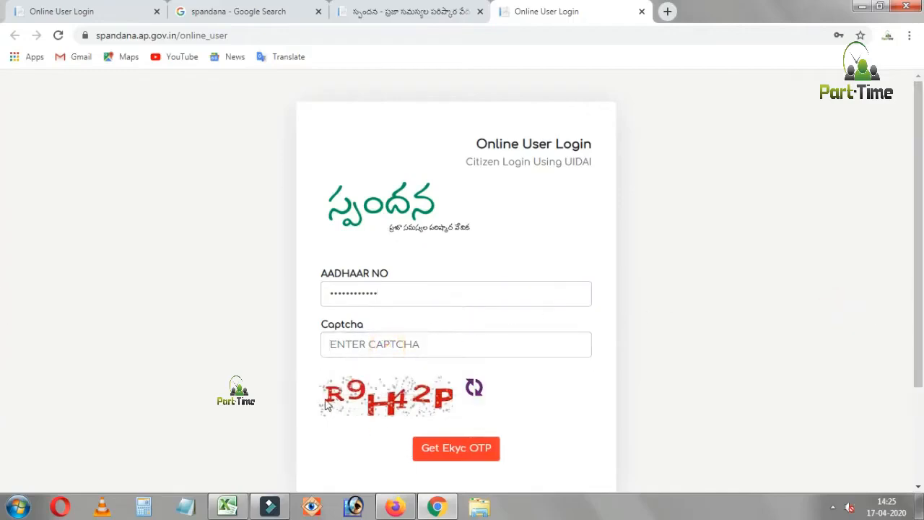
pyautogui.click(416, 348)
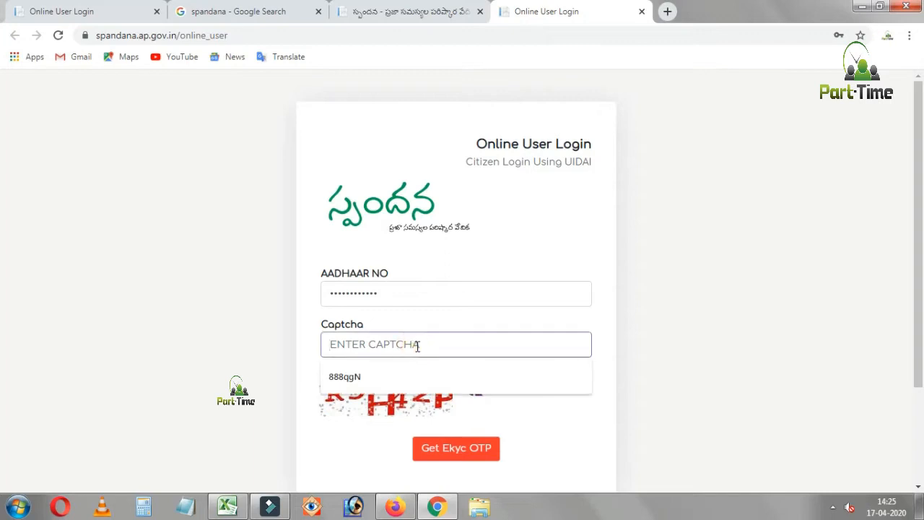
pyautogui.write('R9')
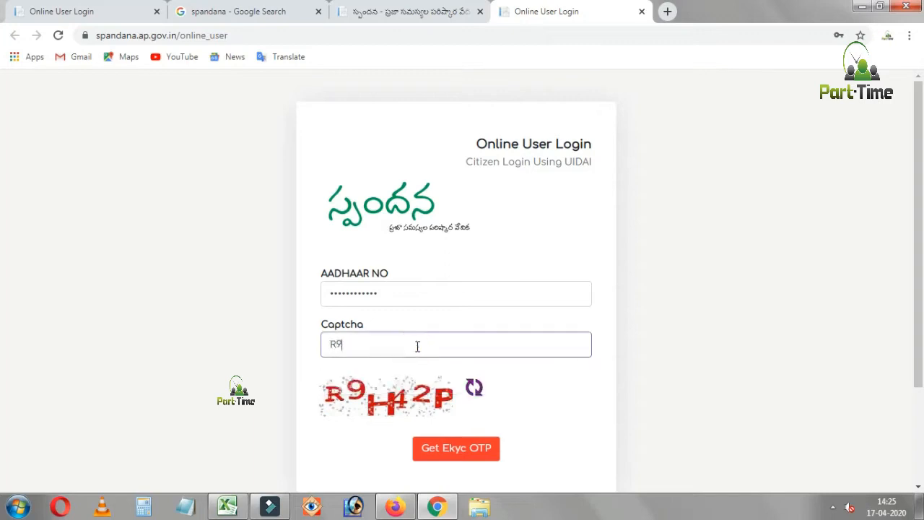
pyautogui.write('H42P')
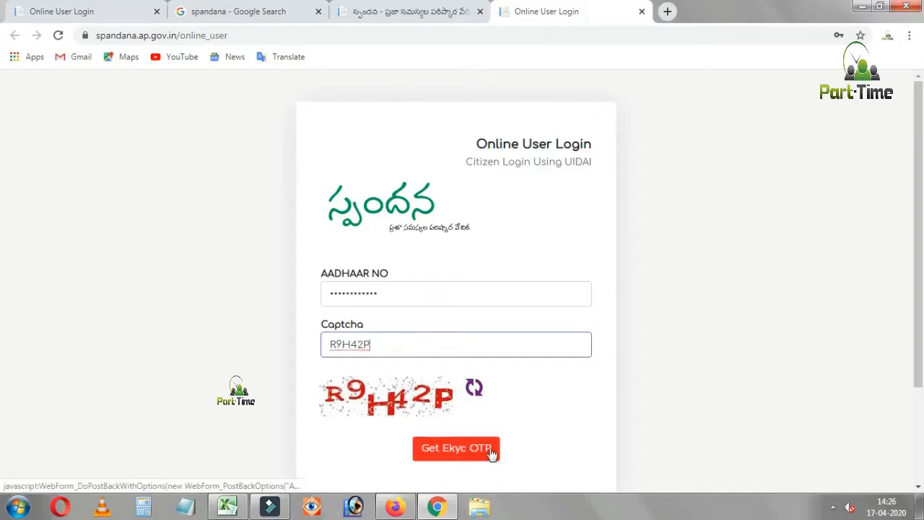
pyautogui.scroll(-2, 564, 481)
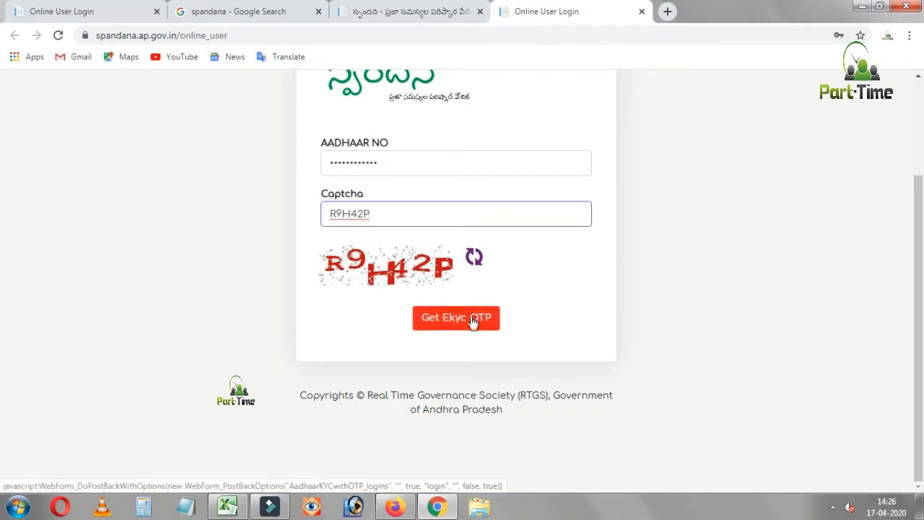
pyautogui.doubleClick(396, 160)
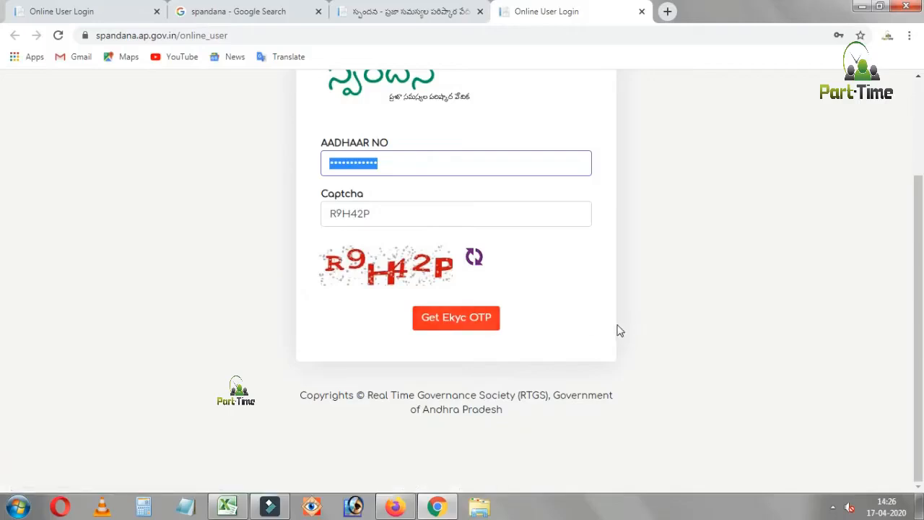
pyautogui.scroll(1, 617, 327)
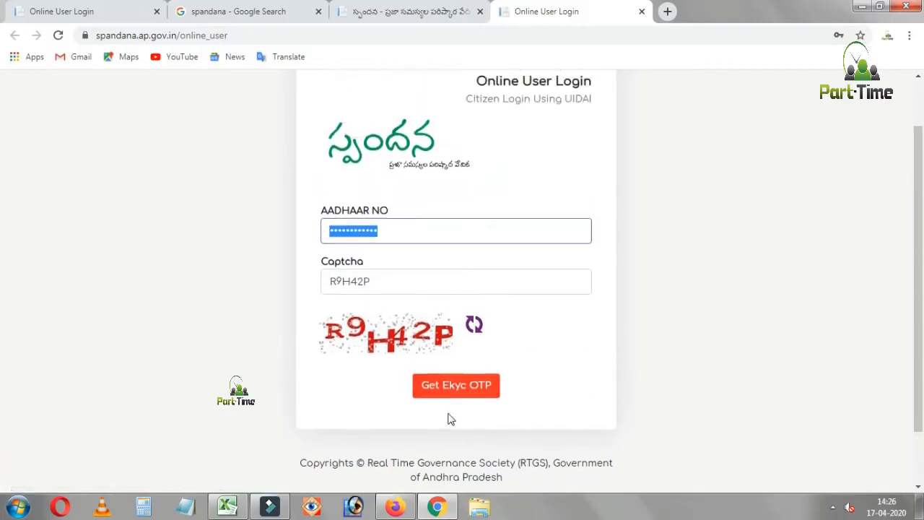
pyautogui.click(481, 392)
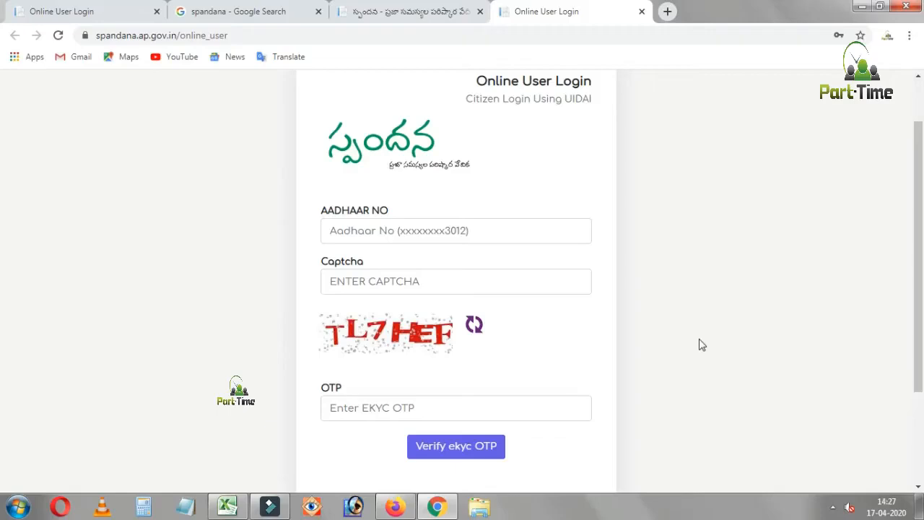
# Enter the received one-time code in the OTP field and try to verify it
pyautogui.click(498, 405)
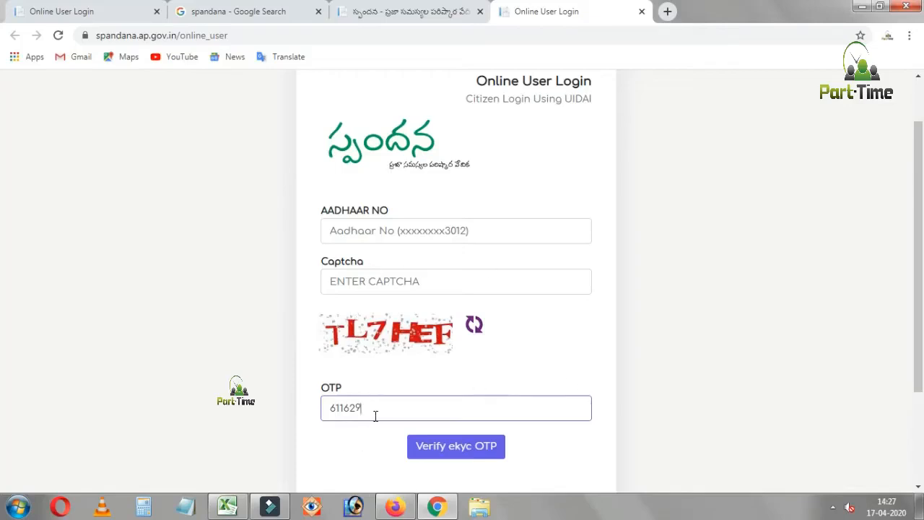
pyautogui.moveTo(374, 411); pyautogui.dragTo(311, 413)
pyautogui.click(327, 445)
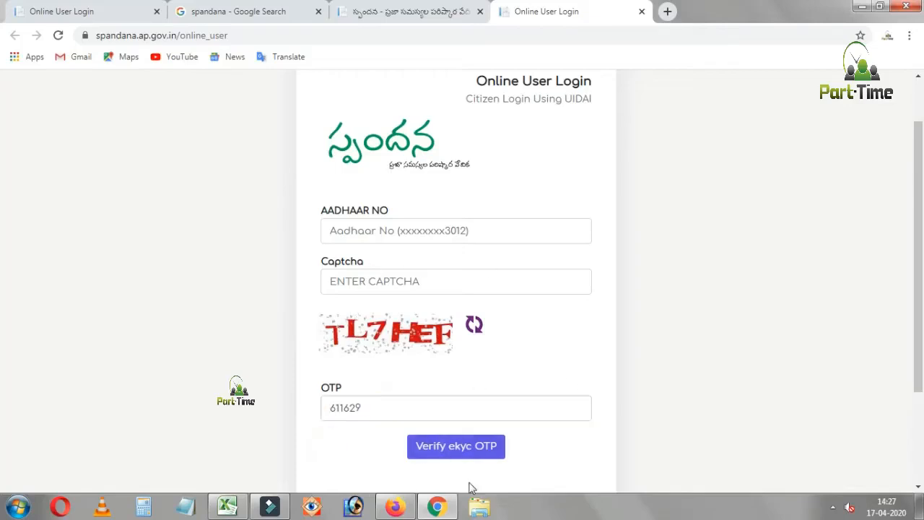
pyautogui.click(458, 458)
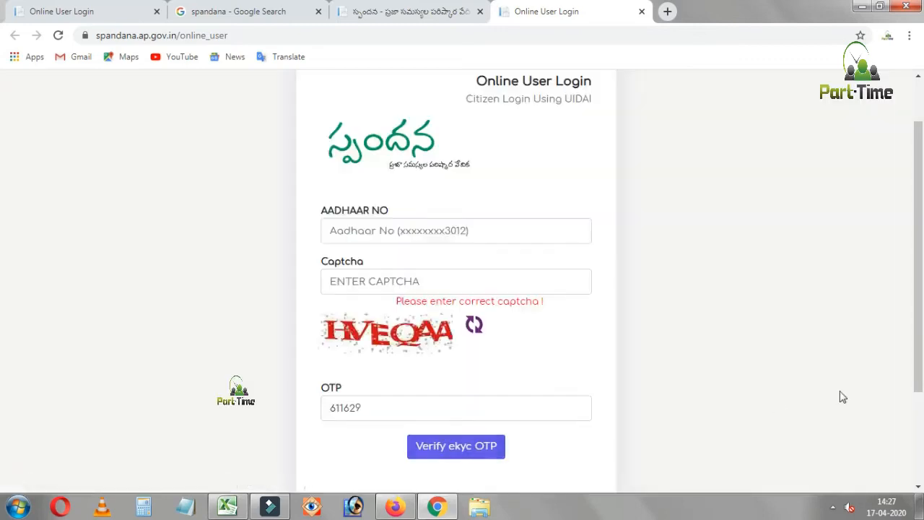
# Fill in the newly displayed captcha and submit the eKYC OTP for verification to log in
pyautogui.click(482, 282)
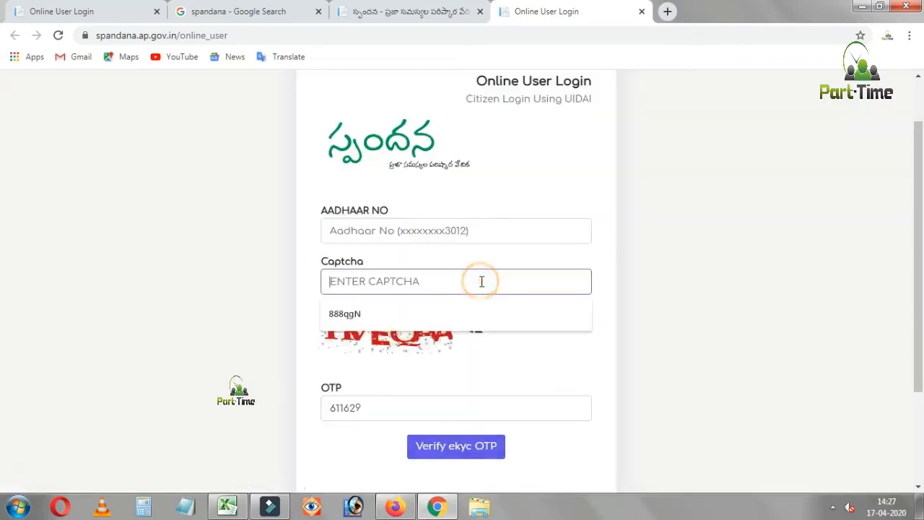
pyautogui.click(444, 372)
pyautogui.click(442, 285)
pyautogui.write('HVE')
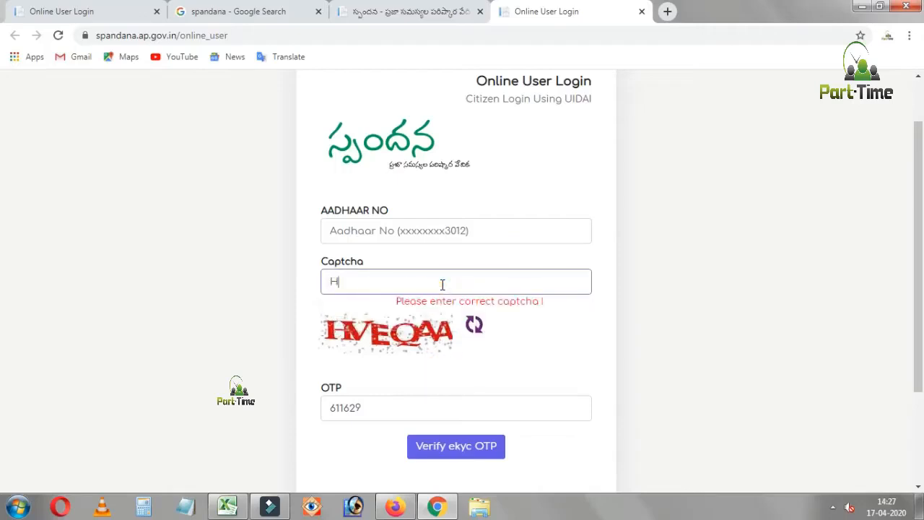
pyautogui.write('QAA')
pyautogui.click(467, 449)
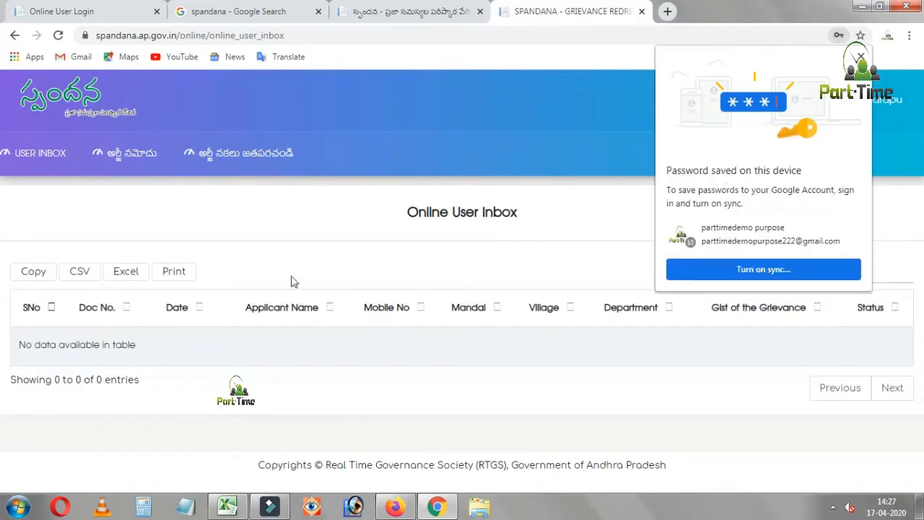
# Dismiss the password-saved notice, open the grievance registration page (అర్జీ నమోదు) and retrieve the applicant details
pyautogui.click(273, 227)
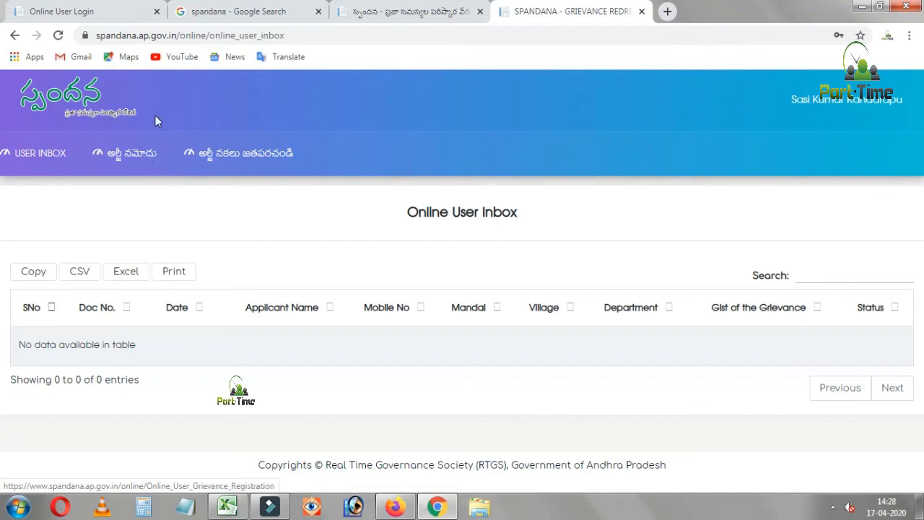
pyautogui.click(129, 162)
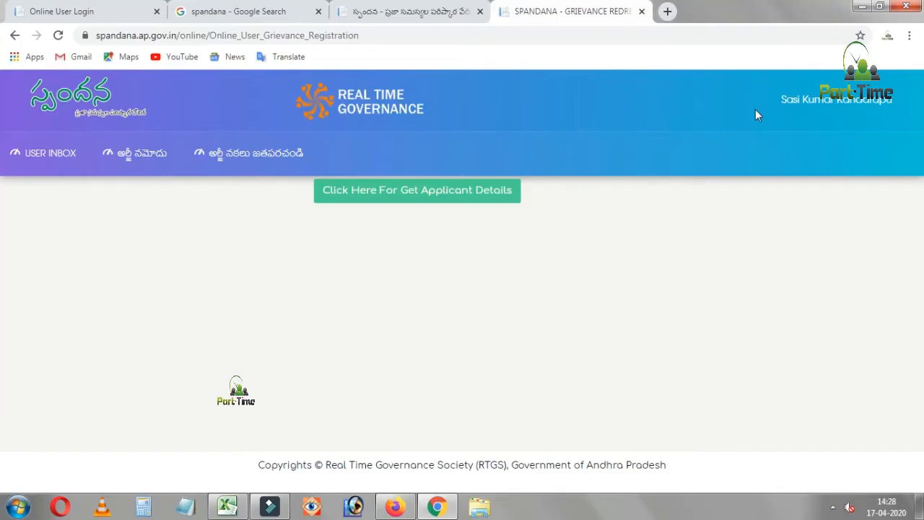
pyautogui.moveTo(773, 102); pyautogui.dragTo(847, 115)
pyautogui.click(444, 196)
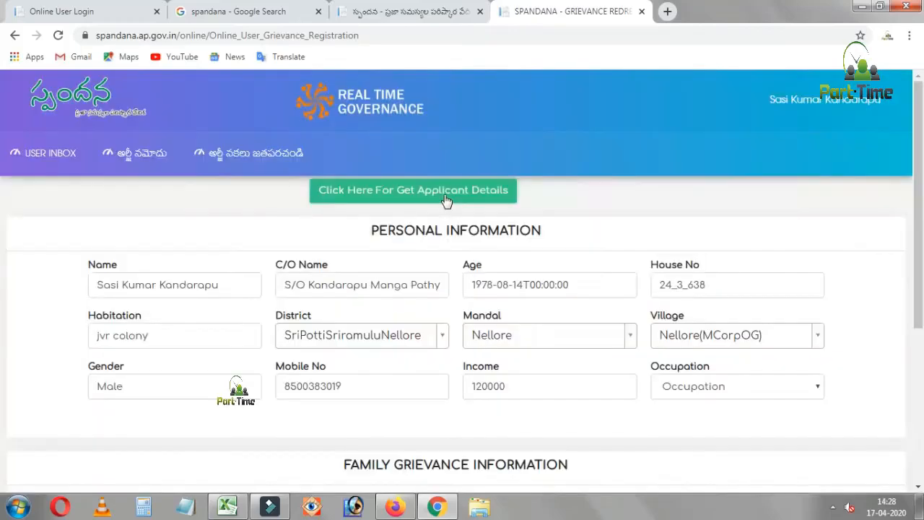
# Review the retrieved name, C/O name, age and house number in the personal information section
pyautogui.scroll(-2, 439, 249)
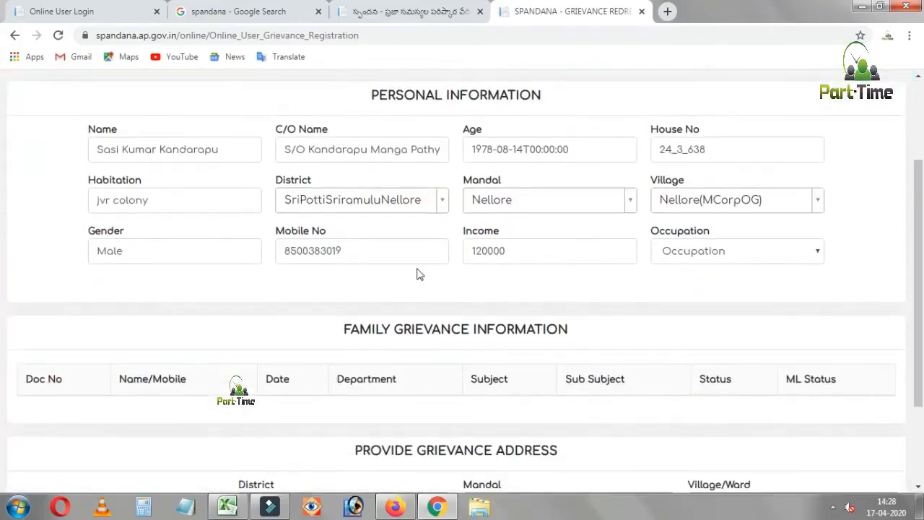
pyautogui.scroll(1, 420, 275)
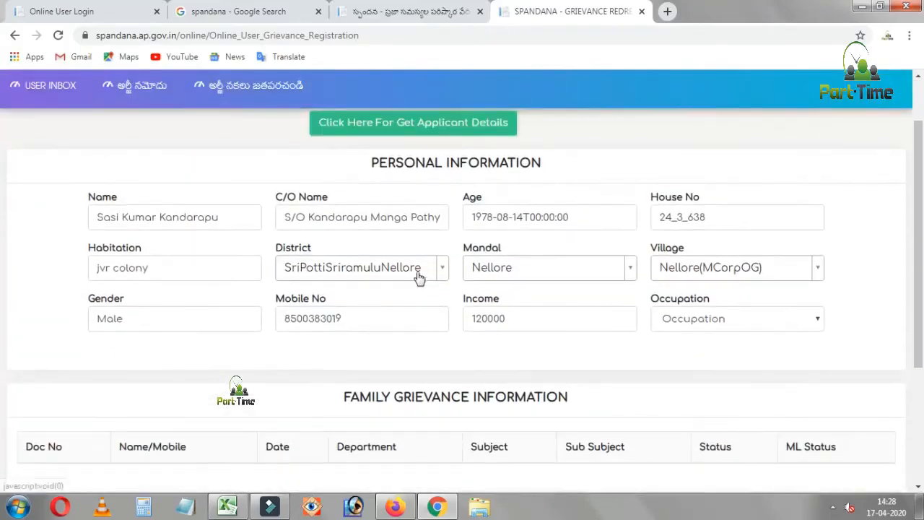
pyautogui.click(160, 226)
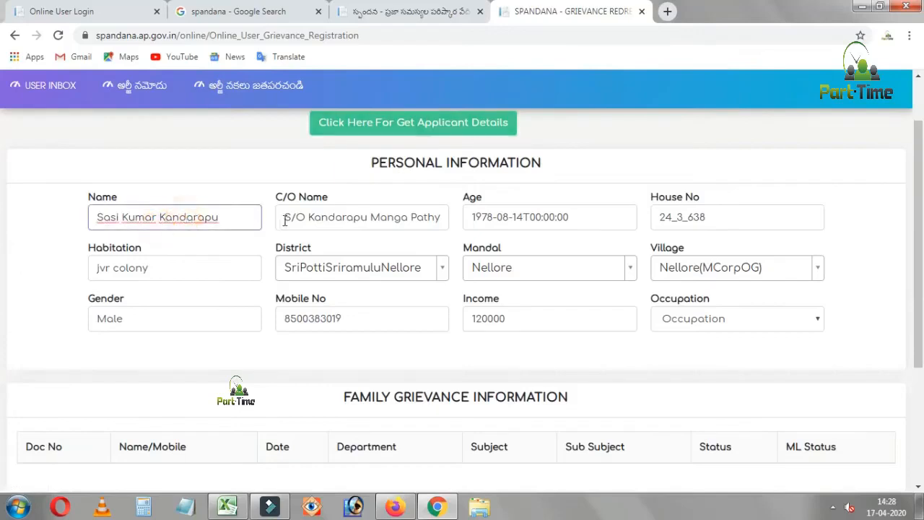
pyautogui.moveTo(243, 224); pyautogui.dragTo(94, 218)
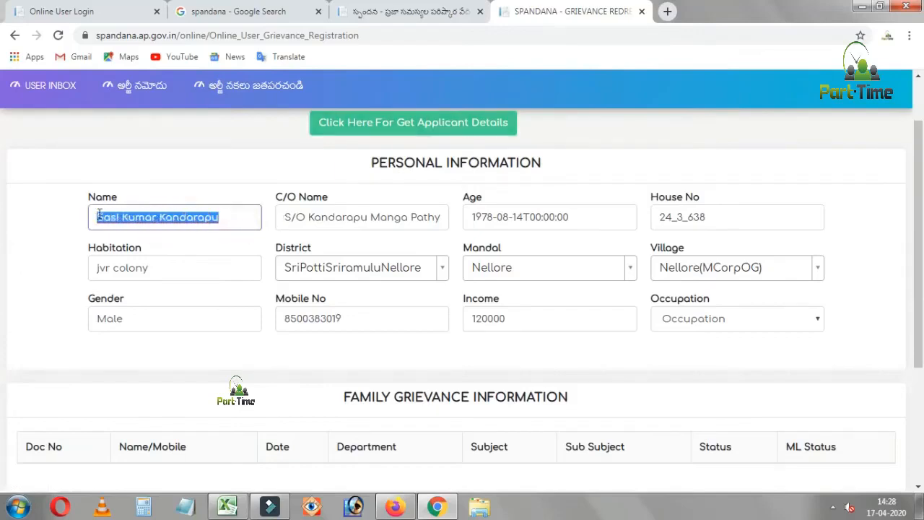
pyautogui.click(19, 236)
pyautogui.moveTo(234, 216); pyautogui.dragTo(70, 222)
pyautogui.click(216, 217)
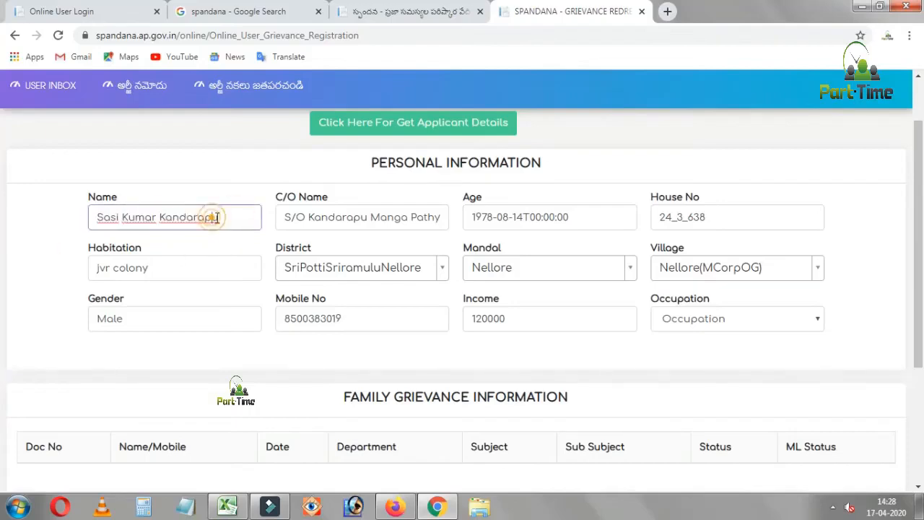
pyautogui.moveTo(235, 215); pyautogui.dragTo(46, 218)
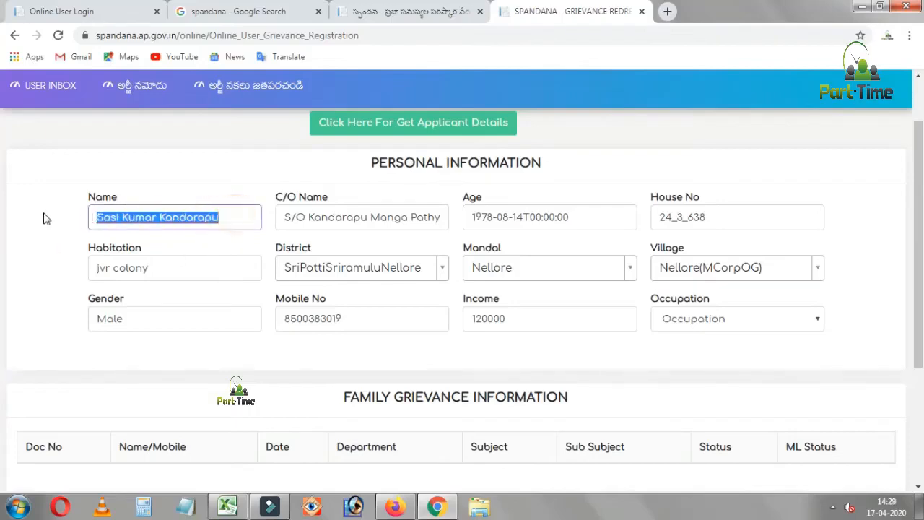
pyautogui.click(298, 216)
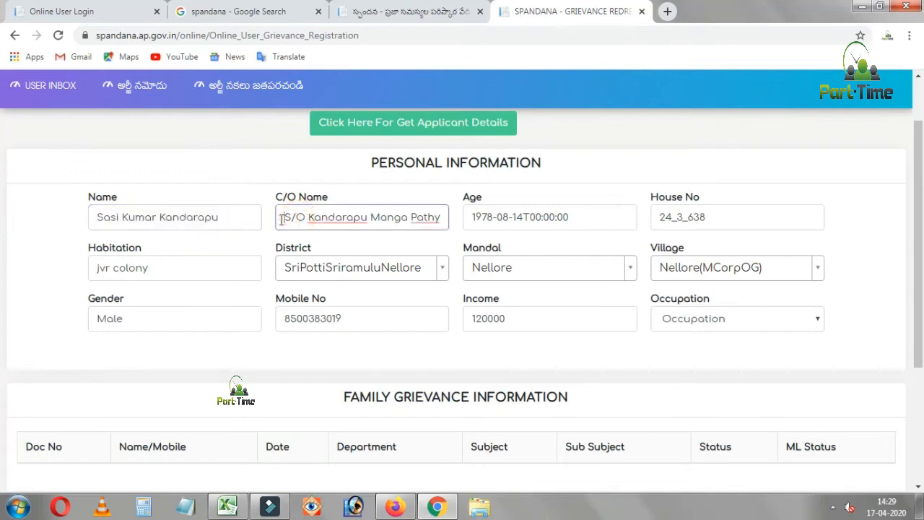
pyautogui.moveTo(281, 220); pyautogui.dragTo(443, 208)
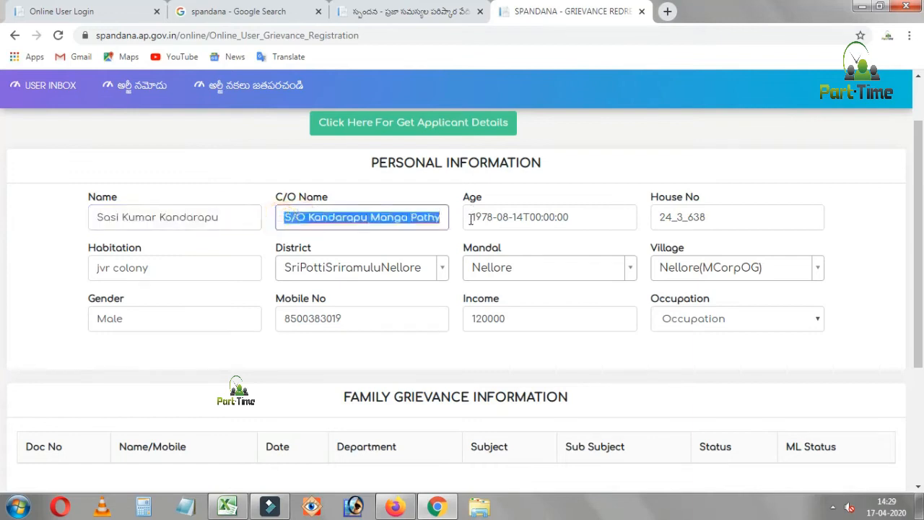
pyautogui.click(470, 218)
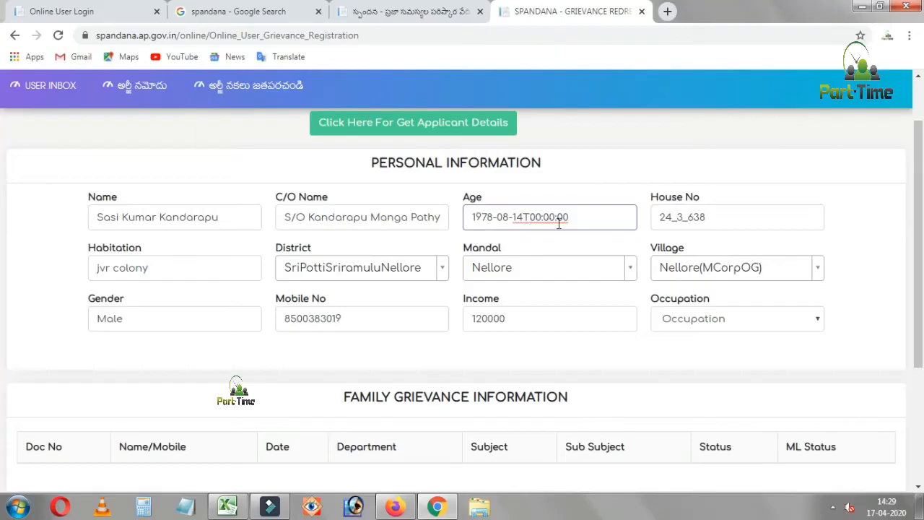
pyautogui.moveTo(587, 219); pyautogui.dragTo(482, 217)
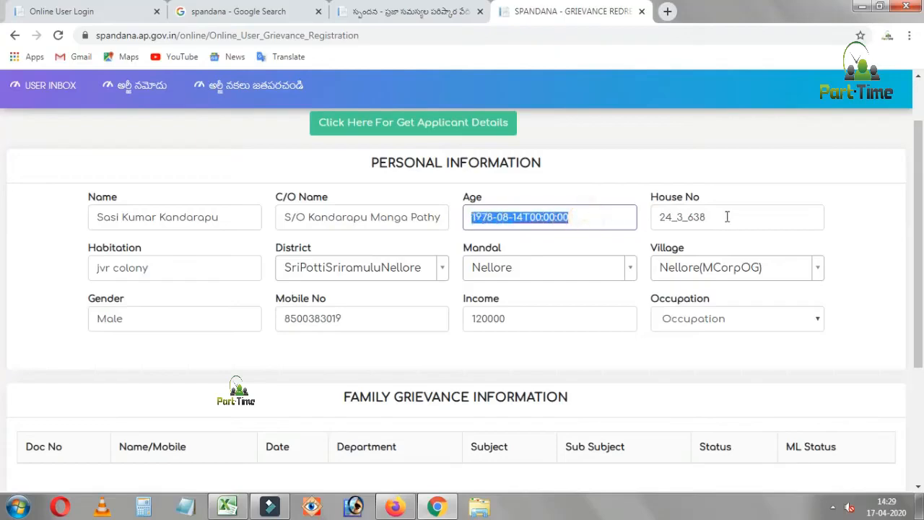
pyautogui.moveTo(727, 217); pyautogui.dragTo(613, 223)
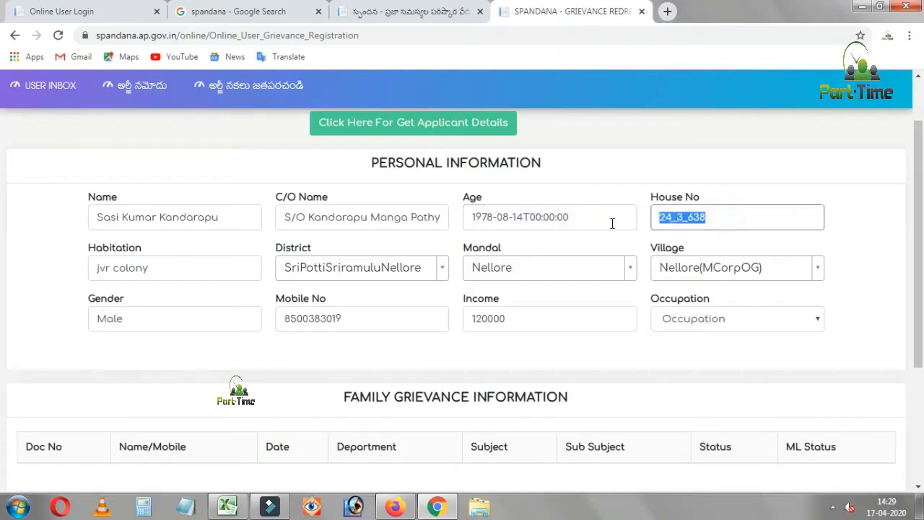
pyautogui.click(751, 224)
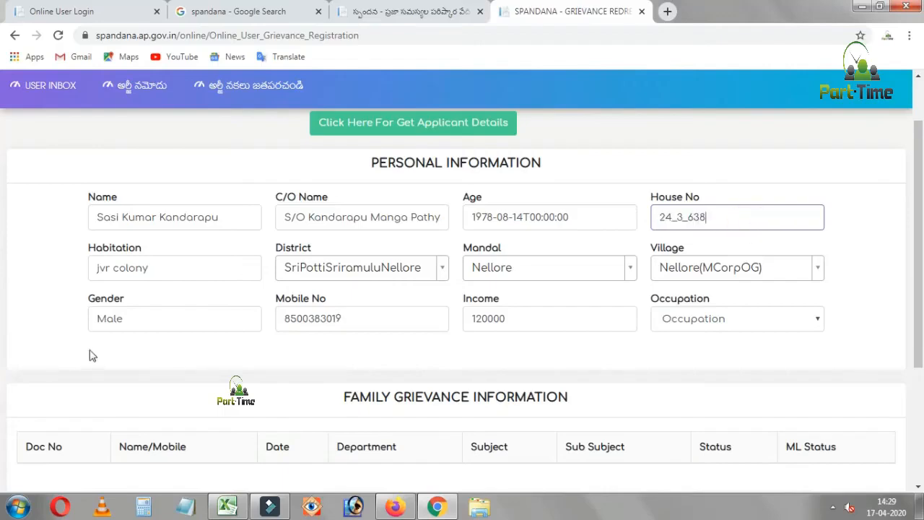
# Check the retrieved habitation and look through the district options in the personal information section
pyautogui.moveTo(180, 268); pyautogui.dragTo(89, 265)
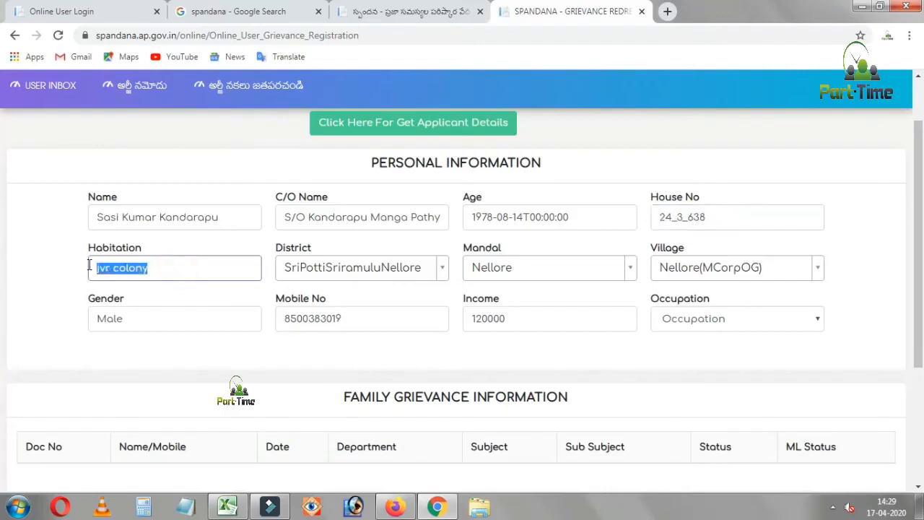
pyautogui.click(28, 276)
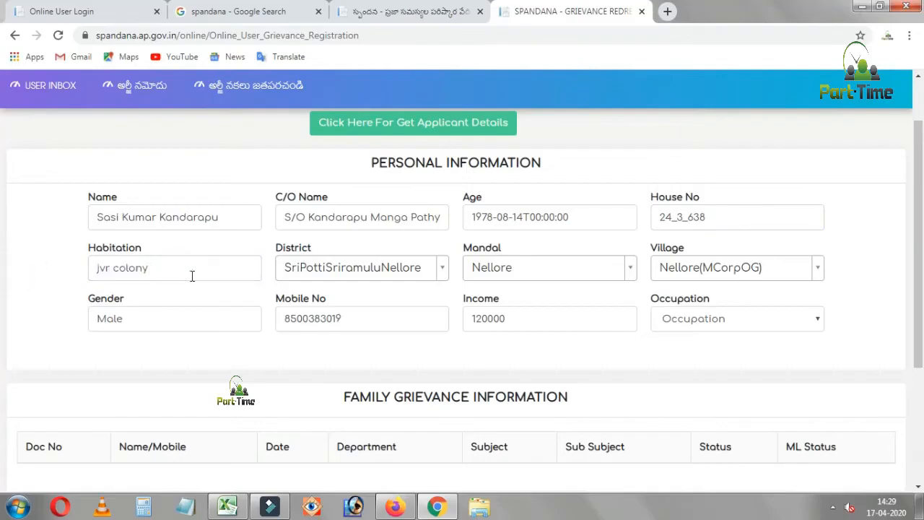
pyautogui.tripleClick(192, 275)
pyautogui.click(23, 292)
pyautogui.tripleClick(186, 270)
pyautogui.click(18, 299)
pyautogui.click(441, 269)
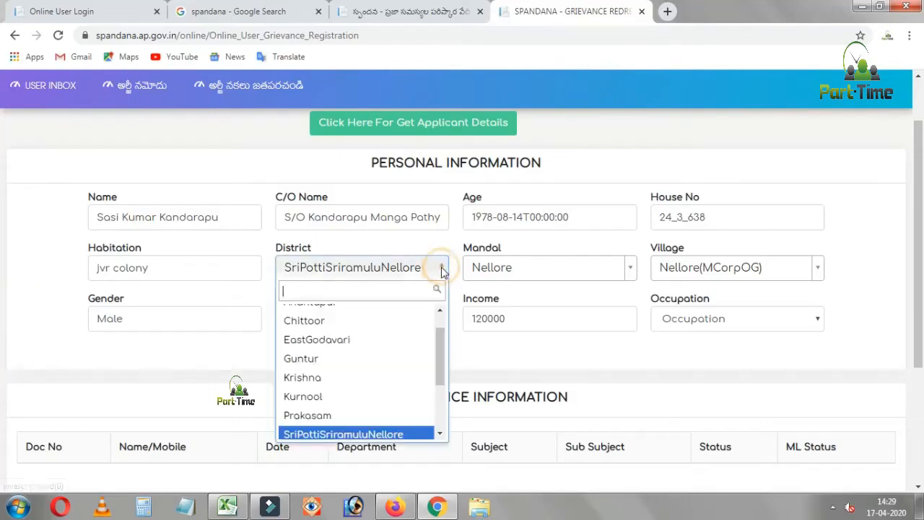
pyautogui.scroll(1, 402, 318)
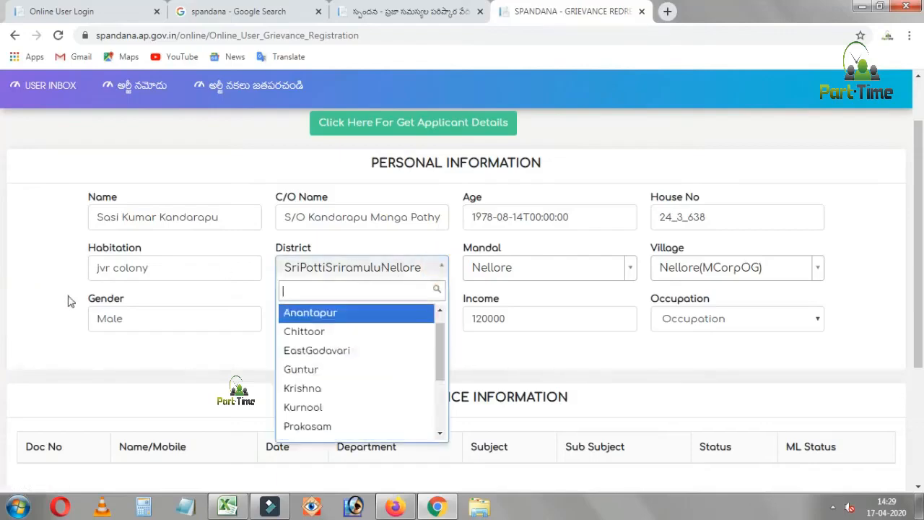
pyautogui.click(20, 312)
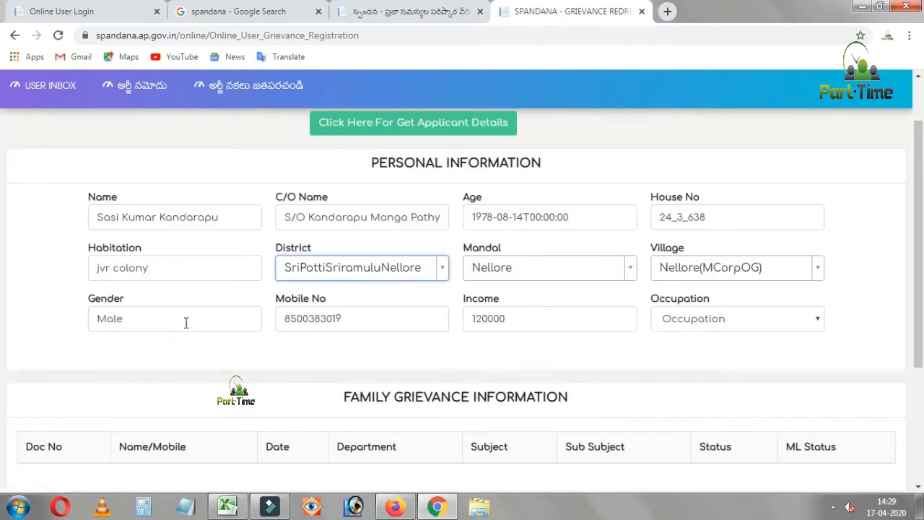
# Review the retrieved mobile number and income in the personal information section
pyautogui.moveTo(358, 322); pyautogui.dragTo(281, 304)
pyautogui.click(319, 355)
pyautogui.moveTo(375, 314); pyautogui.dragTo(292, 312)
pyautogui.click(420, 364)
pyautogui.moveTo(543, 318); pyautogui.dragTo(482, 347)
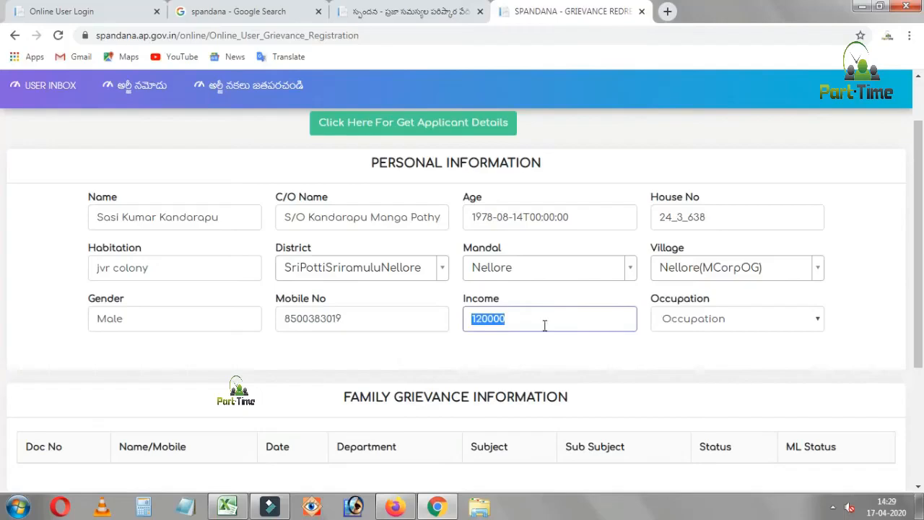
pyautogui.click(544, 324)
pyautogui.moveTo(547, 318); pyautogui.dragTo(458, 310)
# Set the applicant's occupation to ఇతరములు
pyautogui.scroll(-1, 843, 312)
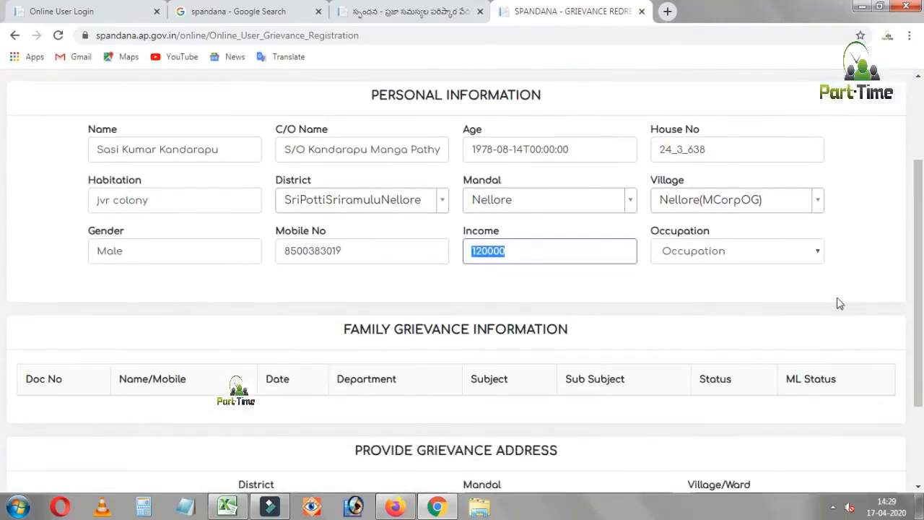
pyautogui.click(819, 252)
pyautogui.click(819, 253)
pyautogui.click(820, 252)
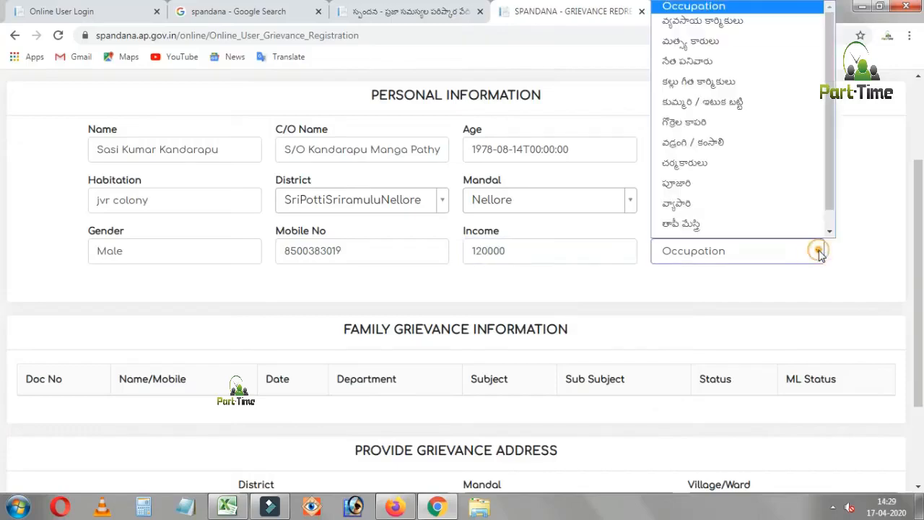
pyautogui.scroll(1, 790, 255)
pyautogui.click(817, 320)
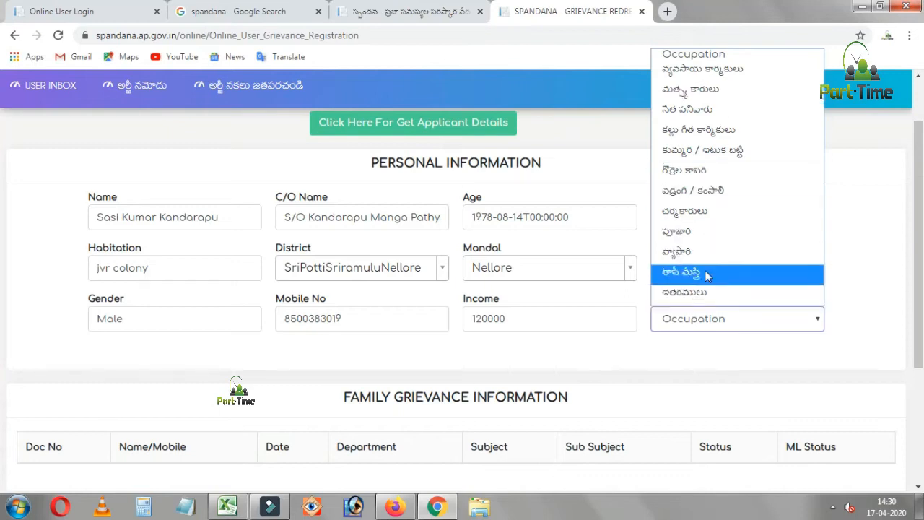
pyautogui.click(699, 302)
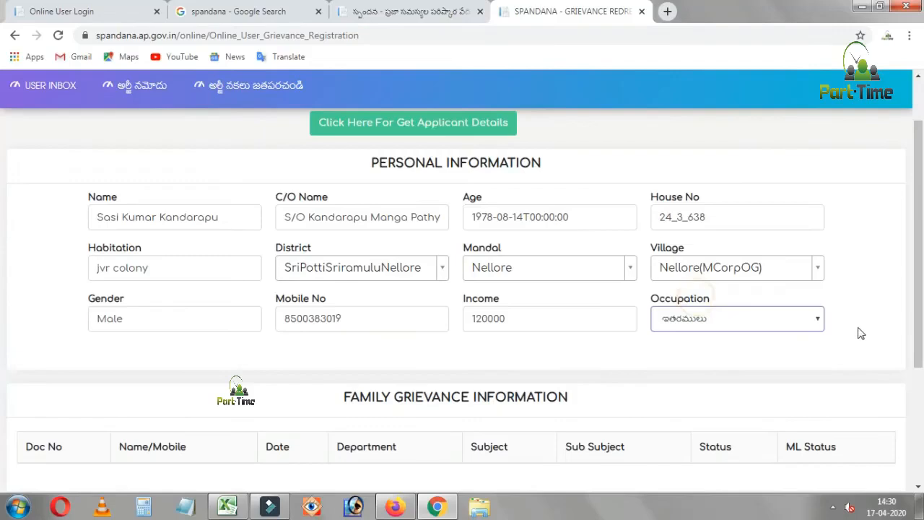
# Use the applicant's same address as the grievance address
pyautogui.scroll(-2, 844, 339)
pyautogui.scroll(-1, 791, 345)
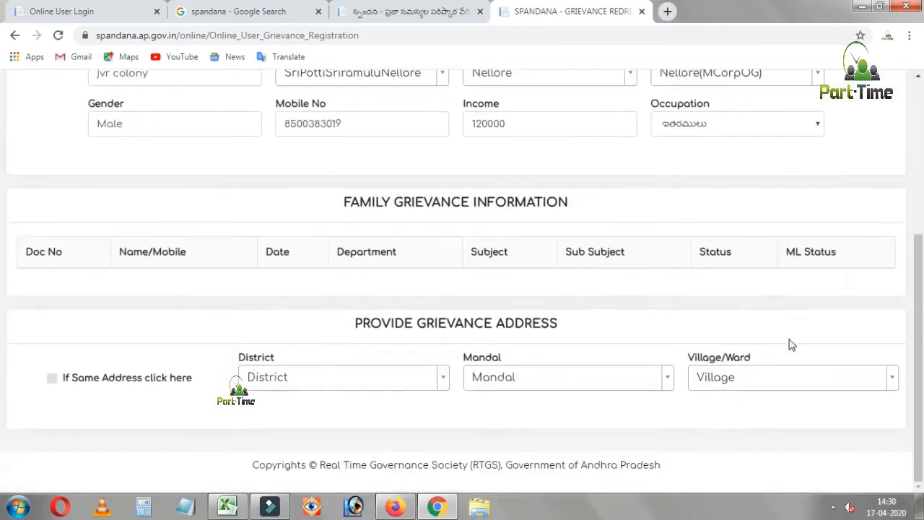
pyautogui.click(48, 380)
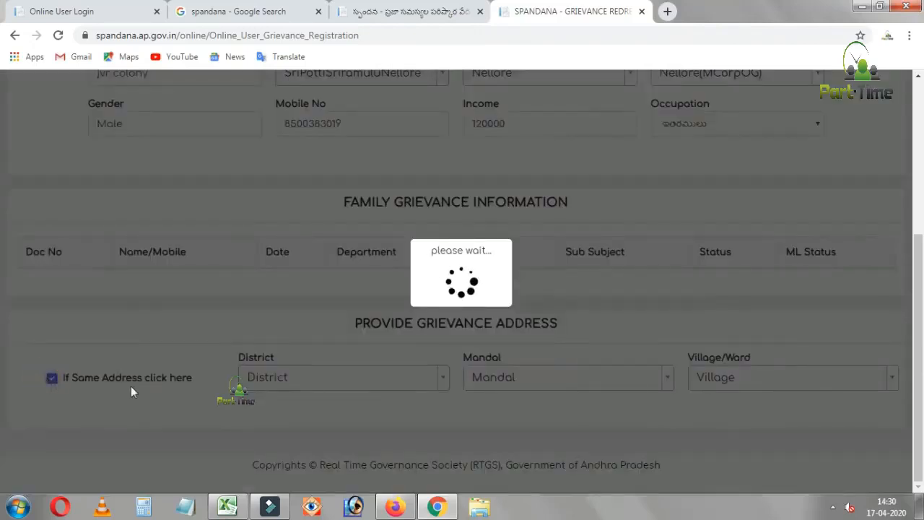
pyautogui.scroll(-2, 372, 437)
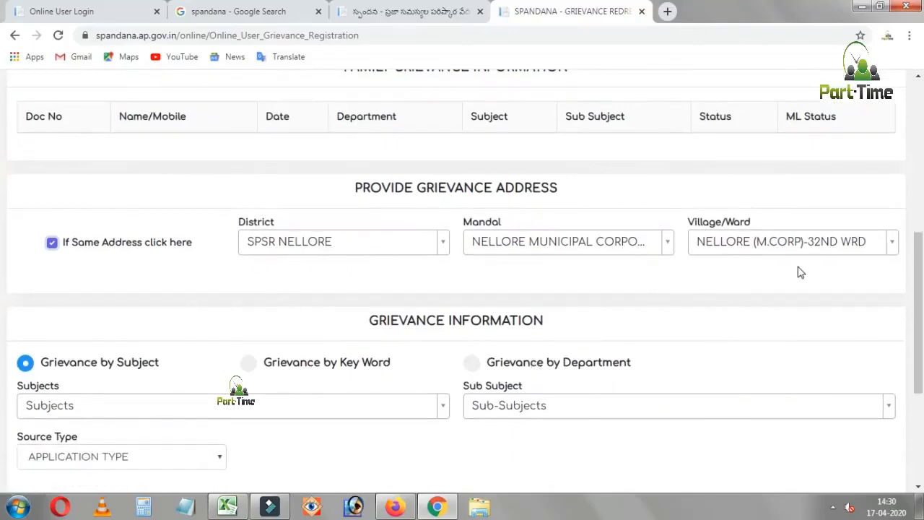
# Classify the grievance by department and choose CIVIL SUPPLIES as the department
pyautogui.scroll(-1, 776, 370)
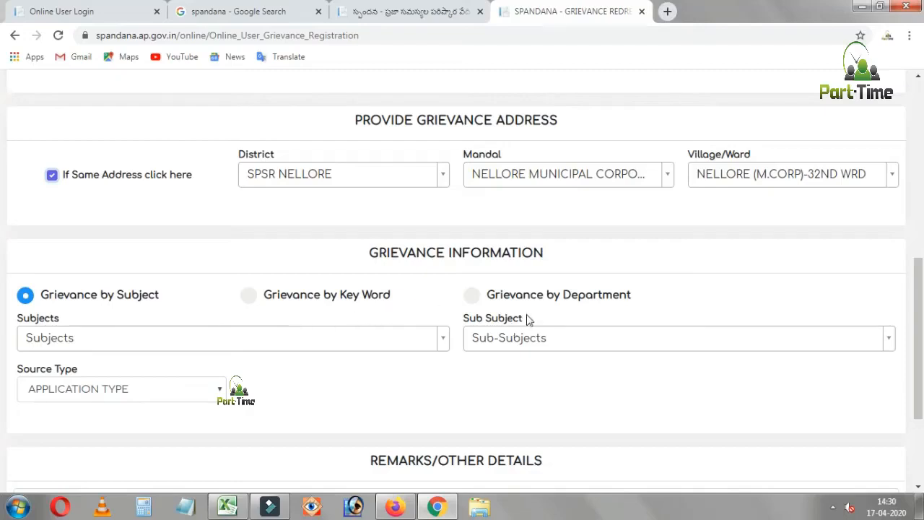
pyautogui.click(472, 296)
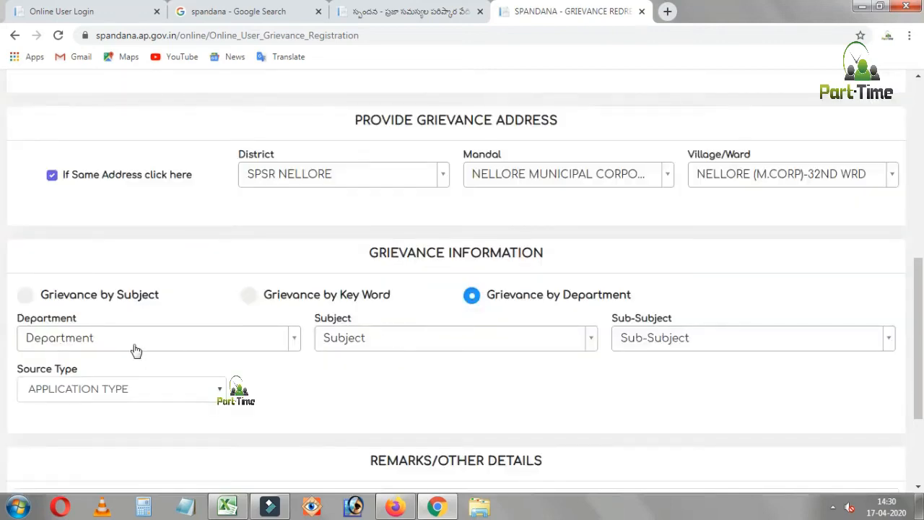
pyautogui.click(295, 347)
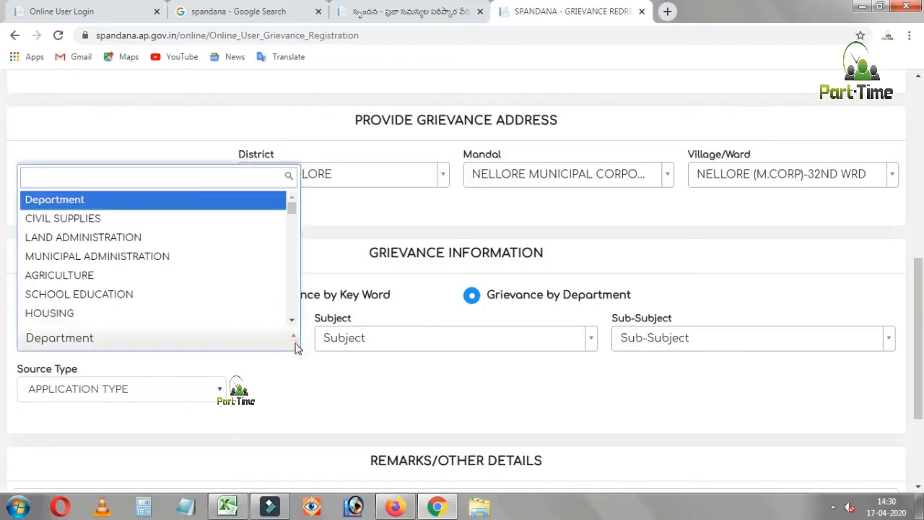
pyautogui.click(114, 230)
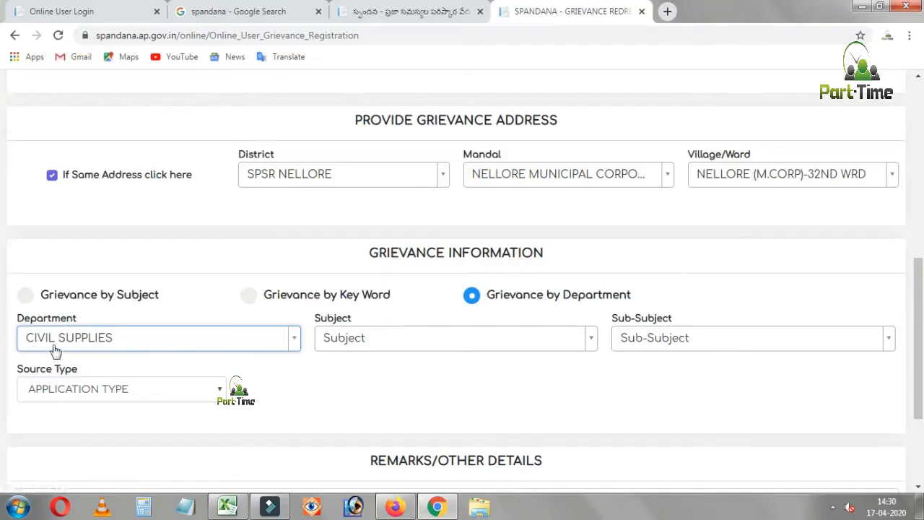
pyautogui.click(296, 340)
pyautogui.click(65, 223)
# Try the subject CIVIL SUPPLIES-->RATION CARDS and look through its sub-subject options
pyautogui.click(591, 342)
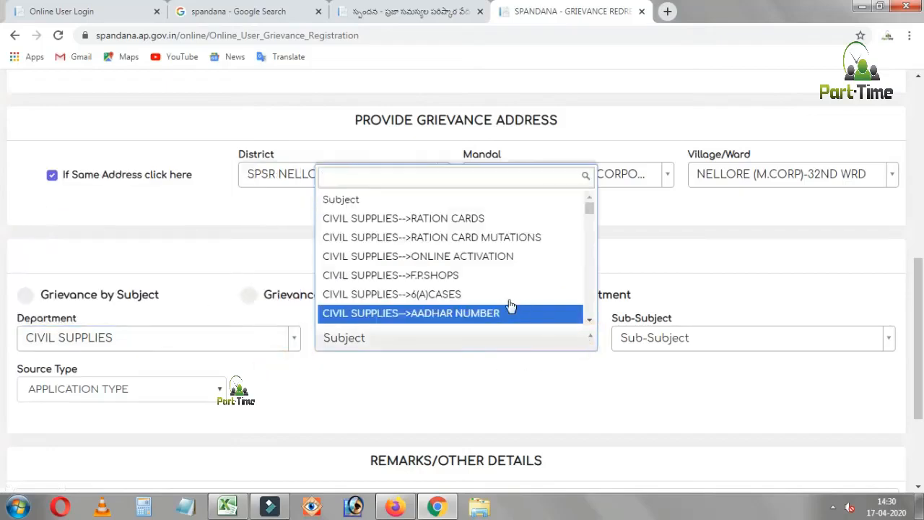
pyautogui.click(480, 221)
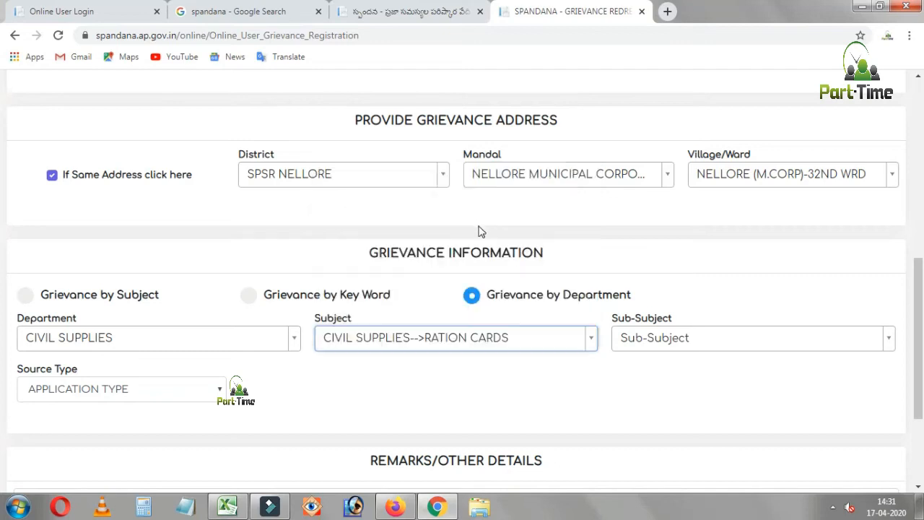
pyautogui.click(882, 346)
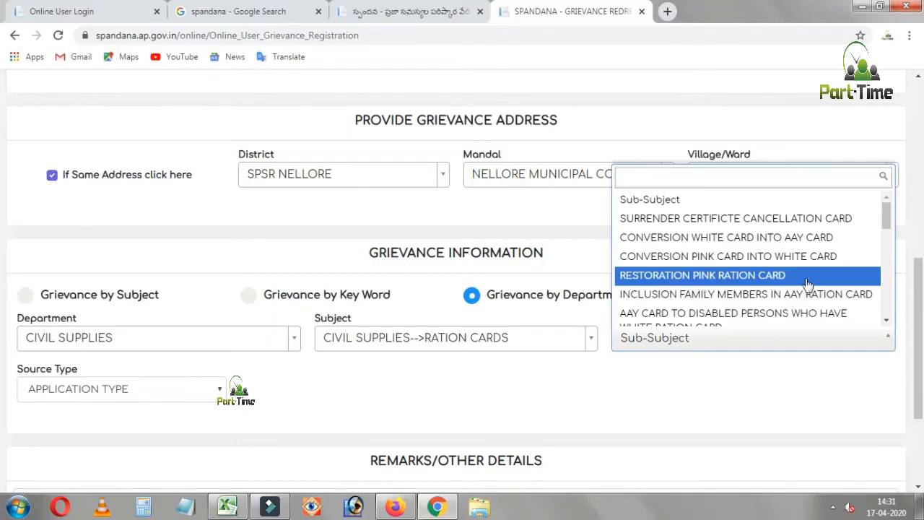
pyautogui.click(581, 381)
# Set the grievance subject to CIVIL SUPPLIES-->ONLINE ACTIVATION with the sub-subject RATION CARD ONLINE ACTIVATION OPTION
pyautogui.click(585, 340)
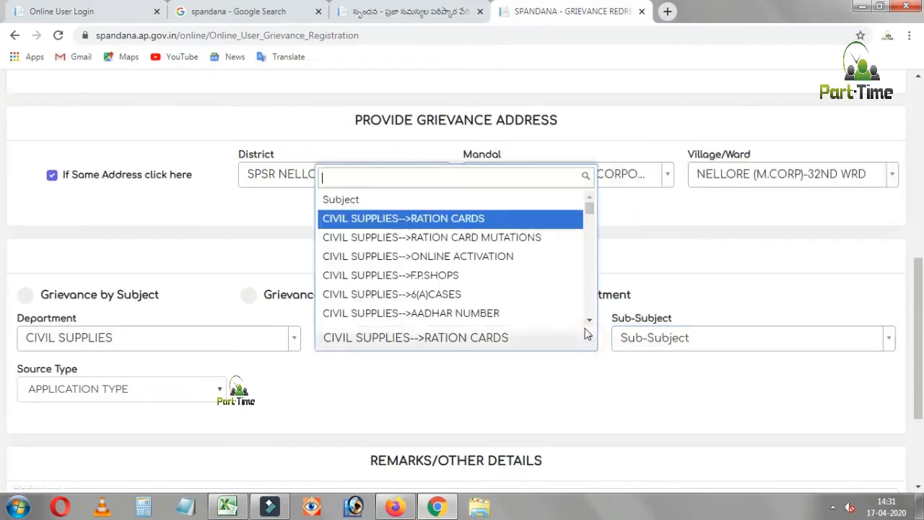
pyautogui.click(510, 259)
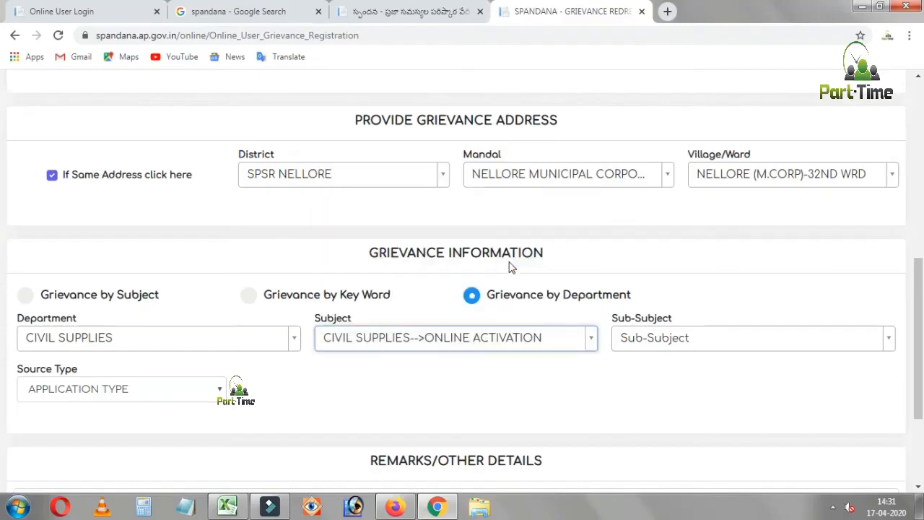
pyautogui.click(889, 343)
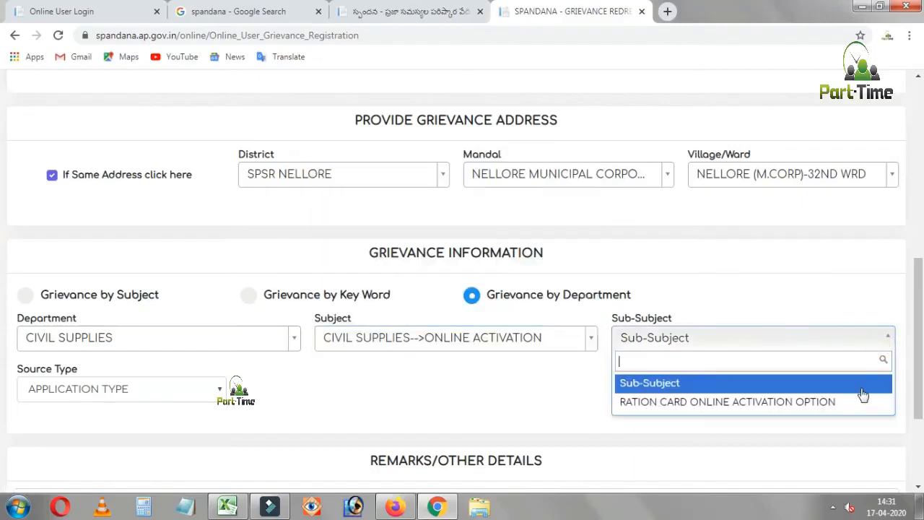
pyautogui.click(369, 371)
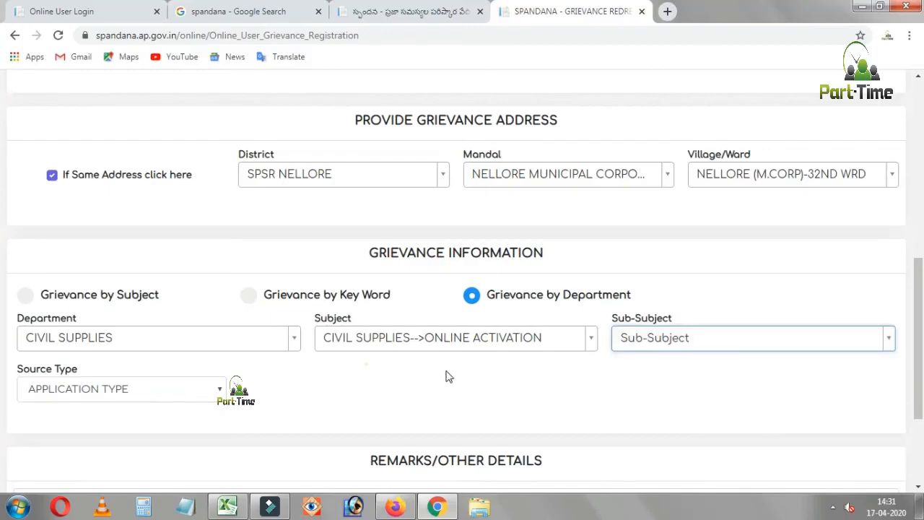
pyautogui.click(591, 339)
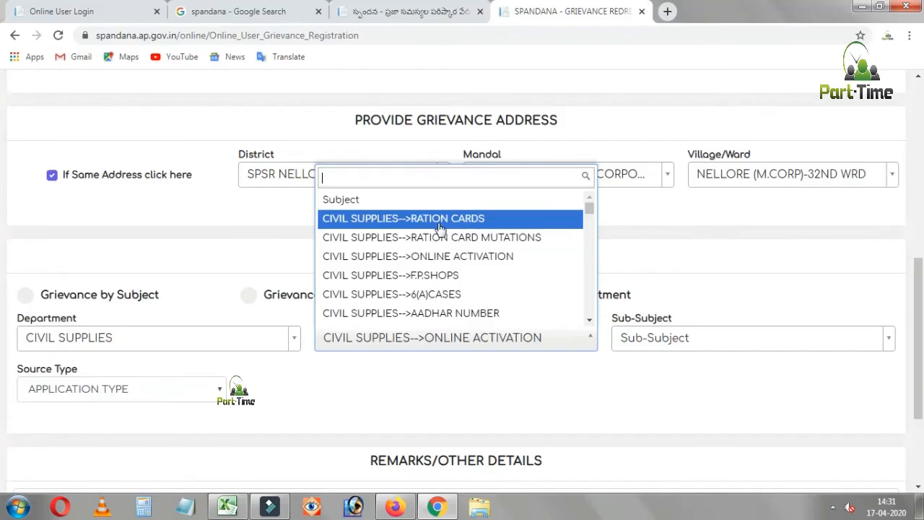
pyautogui.click(498, 257)
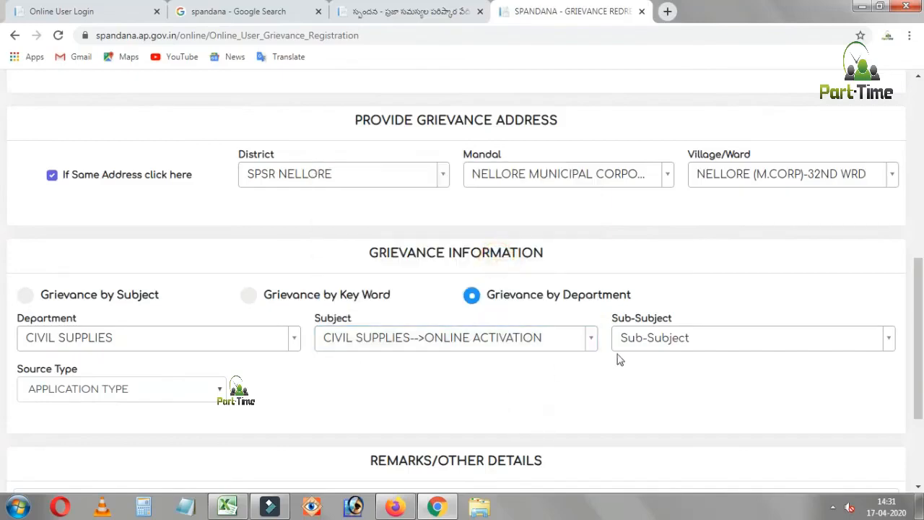
pyautogui.click(889, 341)
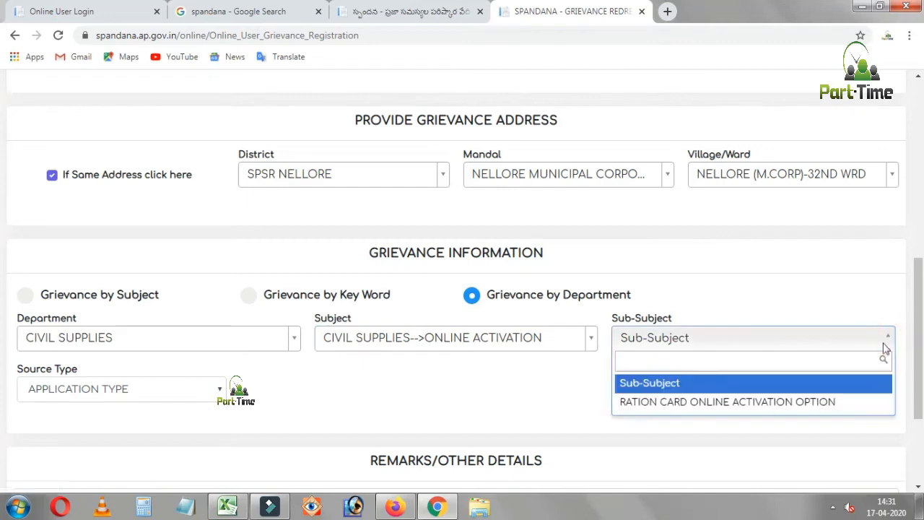
pyautogui.click(777, 410)
# Enter the remark "Already i am not having ration card" for the grievance
pyautogui.scroll(-2, 769, 393)
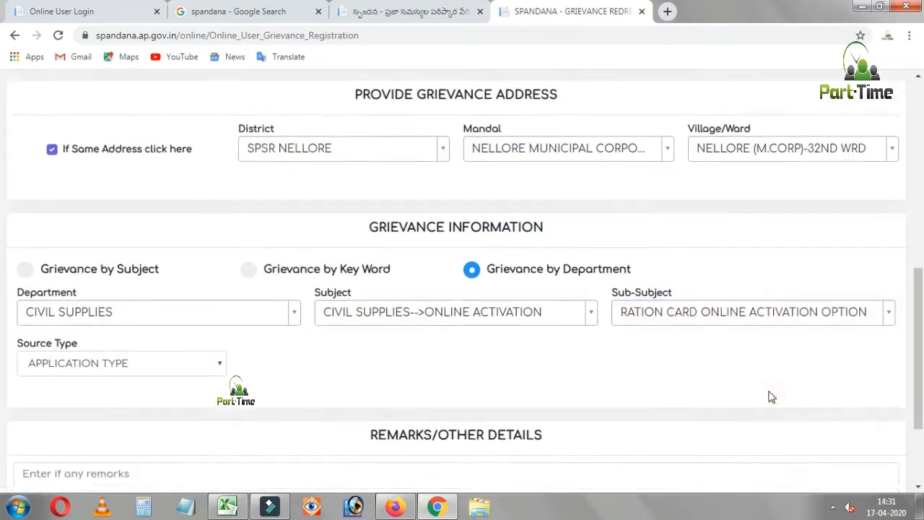
pyautogui.scroll(-1, 769, 392)
pyautogui.click(296, 350)
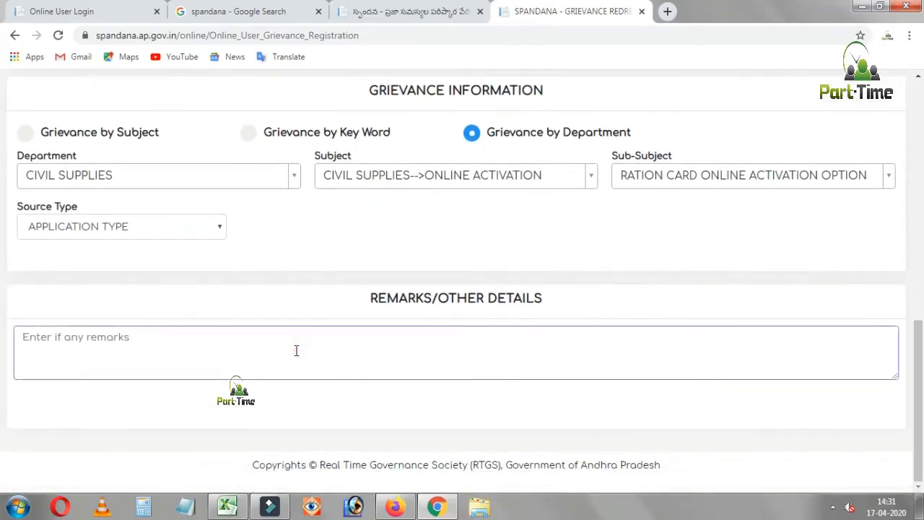
pyautogui.click(296, 351)
pyautogui.write('Already i am not having ration c')
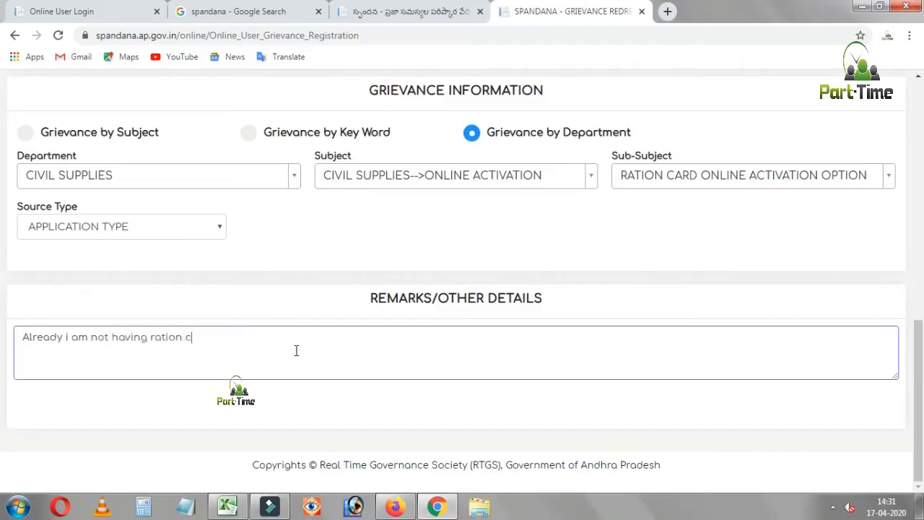
pyautogui.click(578, 424)
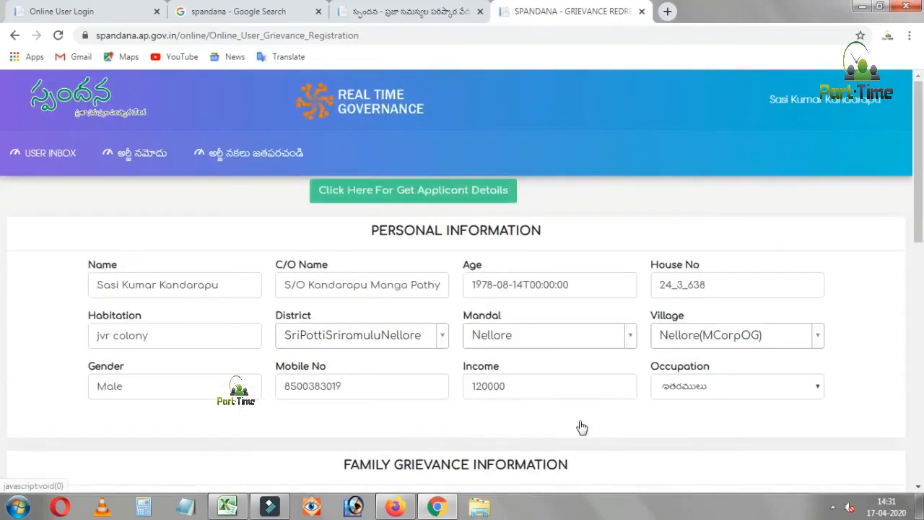
# Review the filled-in grievance form from the personal information down to the remarks section
pyautogui.scroll(-9, 879, 246)
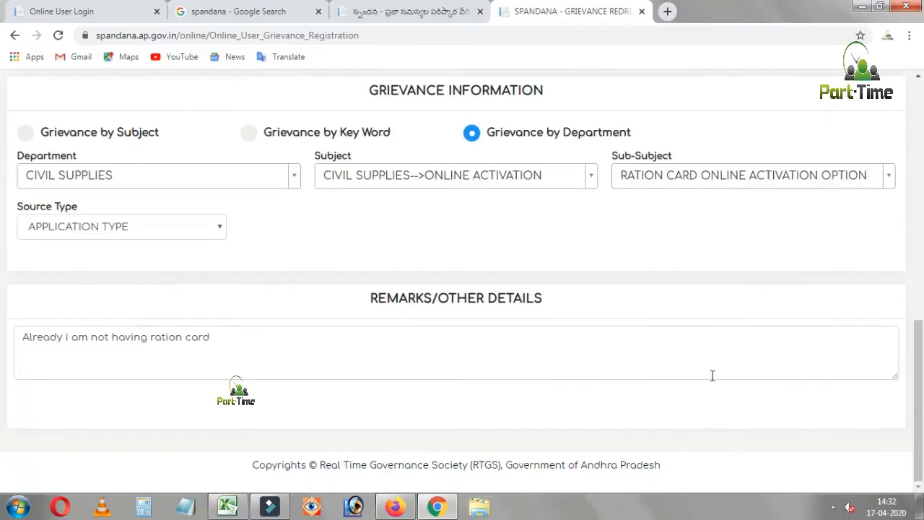
pyautogui.scroll(15, 444, 345)
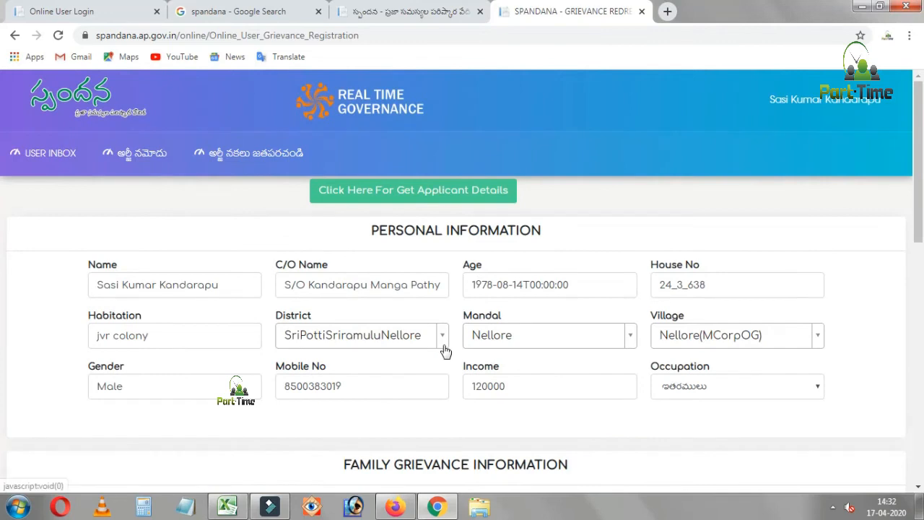
pyautogui.scroll(-10, 450, 310)
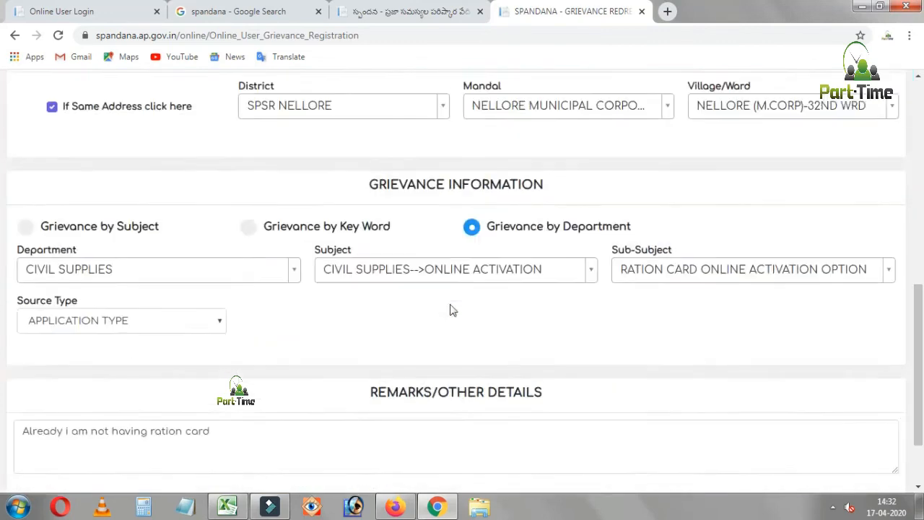
pyautogui.scroll(-2, 506, 318)
pyautogui.scroll(5, 596, 344)
pyautogui.scroll(-5, 597, 343)
pyautogui.scroll(8, 598, 349)
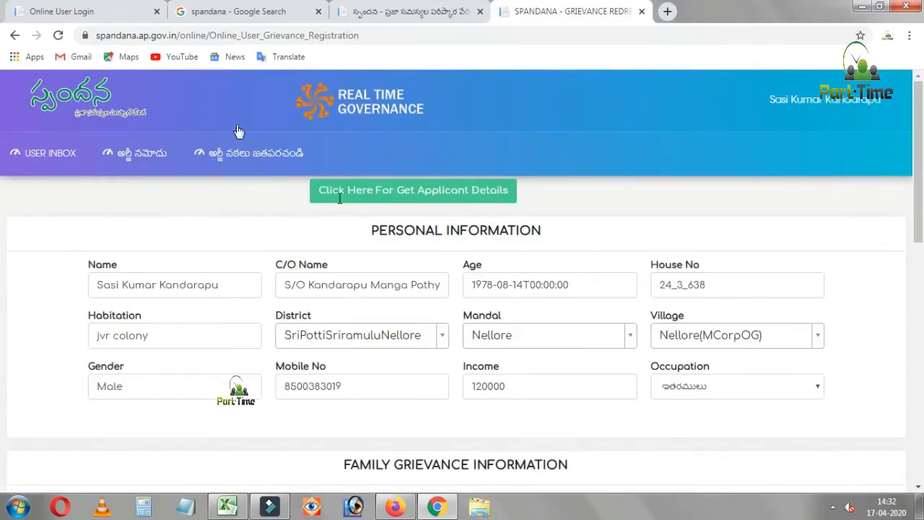
pyautogui.scroll(-8, 794, 311)
pyautogui.scroll(-3, 795, 346)
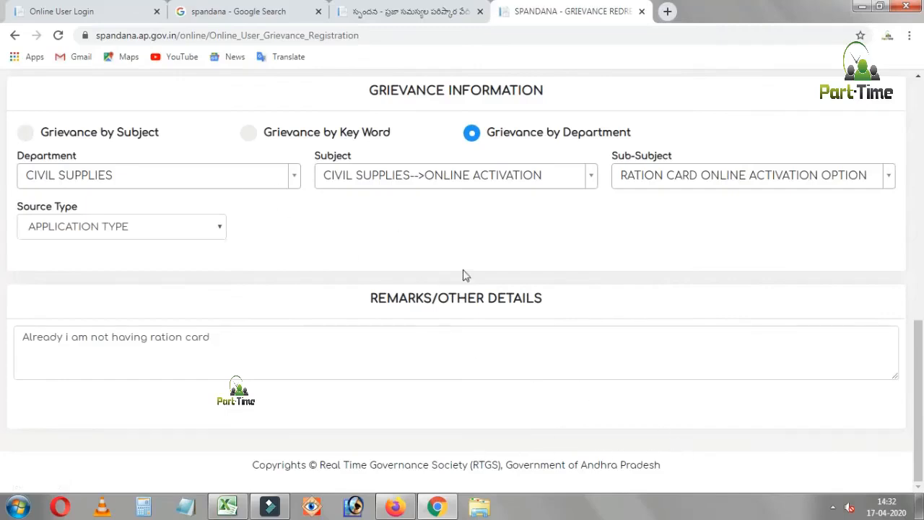
pyautogui.scroll(5, 500, 299)
pyautogui.scroll(3, 500, 303)
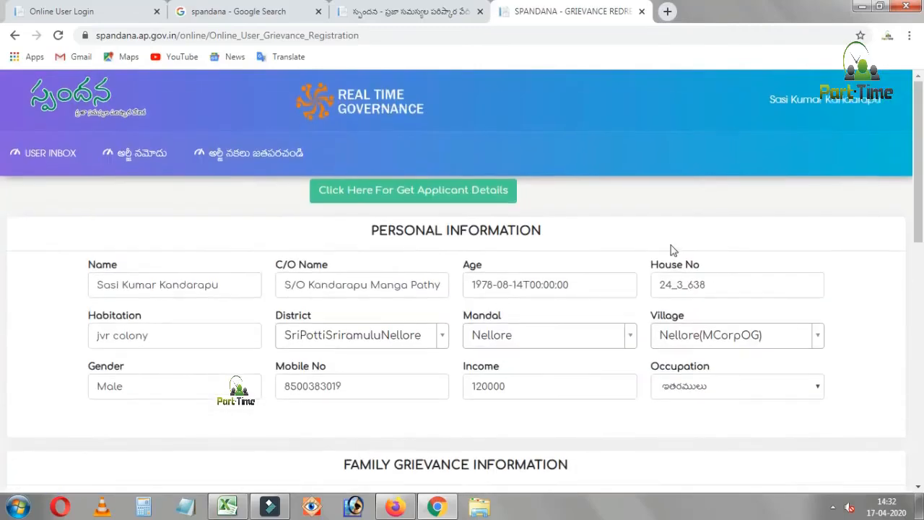
pyautogui.scroll(-10, 499, 245)
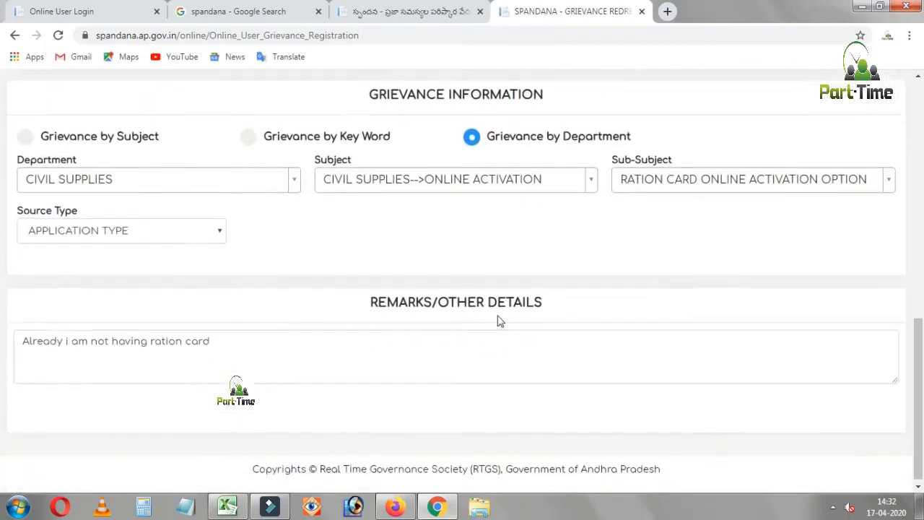
pyautogui.click(446, 341)
pyautogui.click(520, 402)
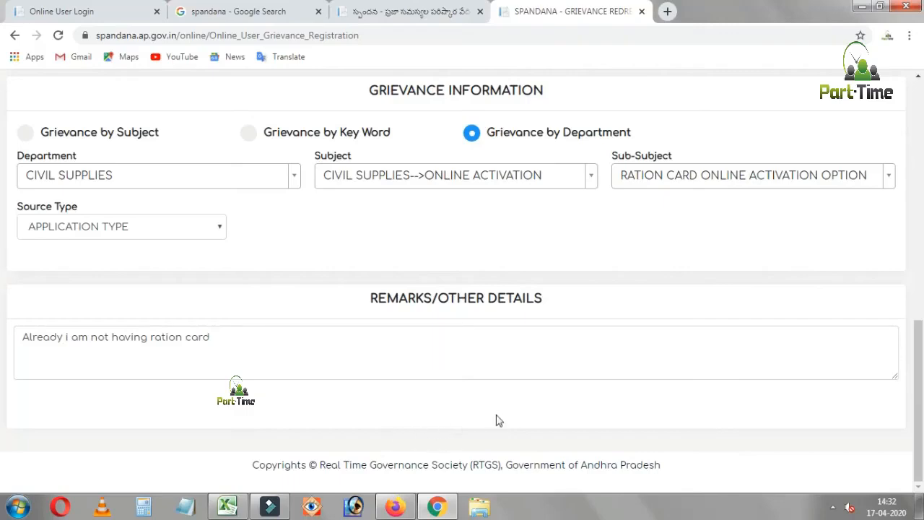
pyautogui.scroll(10, 497, 420)
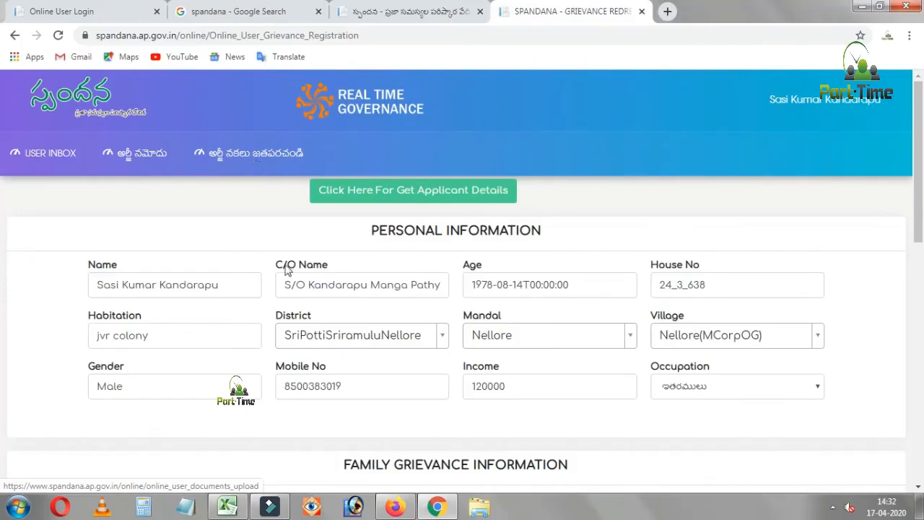
pyautogui.scroll(-10, 519, 415)
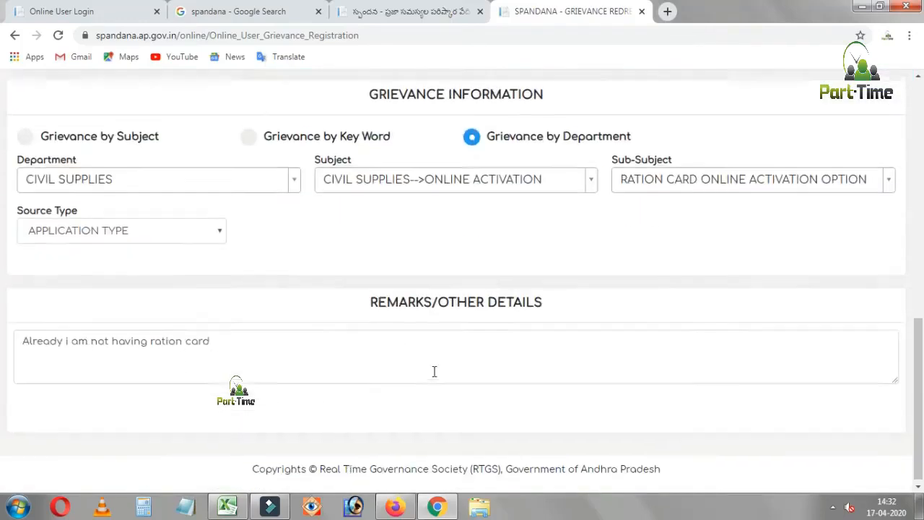
# Open the అర్జీ నకలు జతపరచండి page and look at its application number and attachment fields
pyautogui.scroll(10, 433, 371)
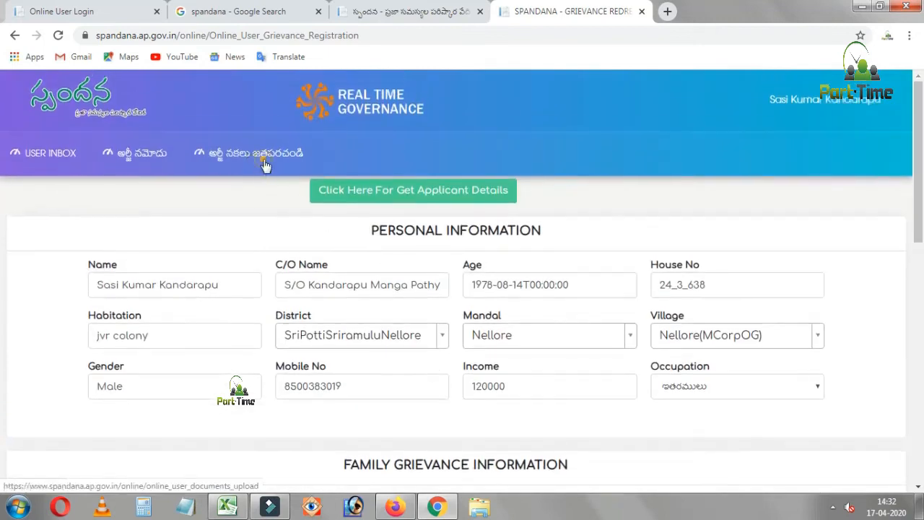
pyautogui.click(265, 165)
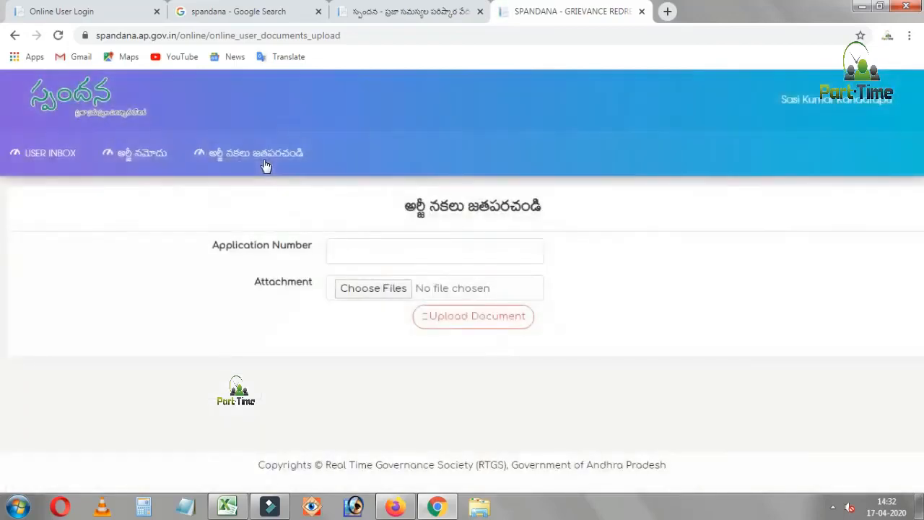
pyautogui.click(382, 259)
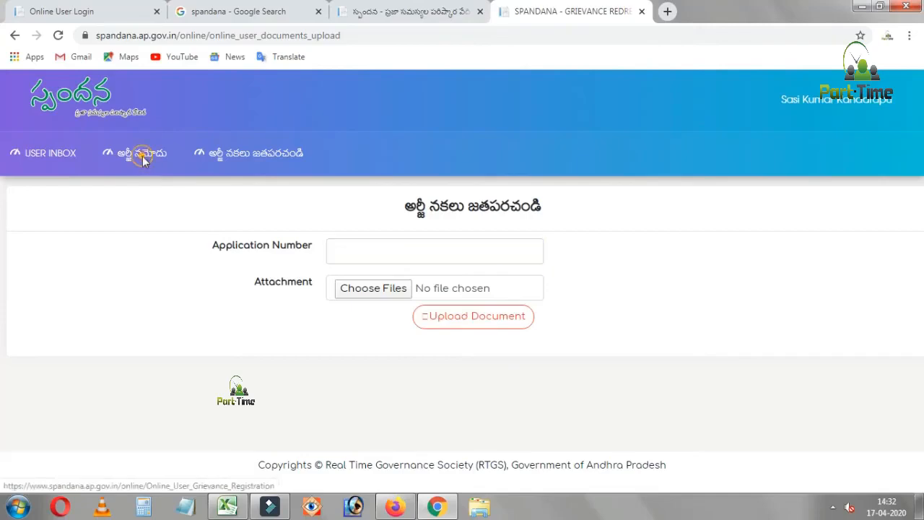
# Reopen the grievance registration form with the applicant's details loaded and use the same address for the grievance
pyautogui.click(142, 159)
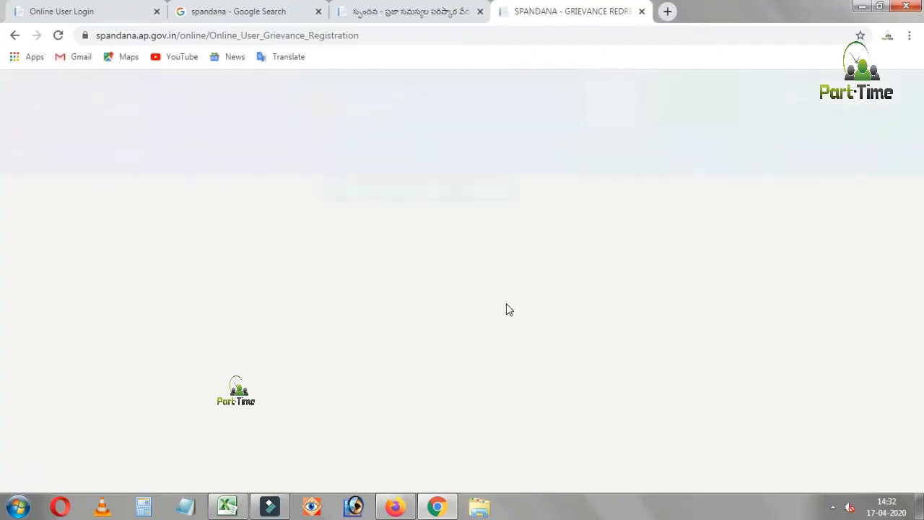
pyautogui.click(398, 189)
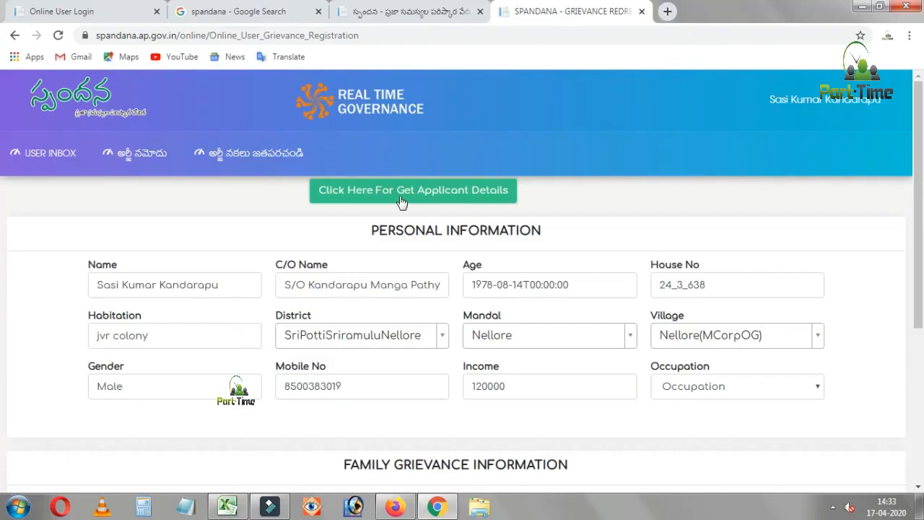
pyautogui.scroll(-4, 522, 209)
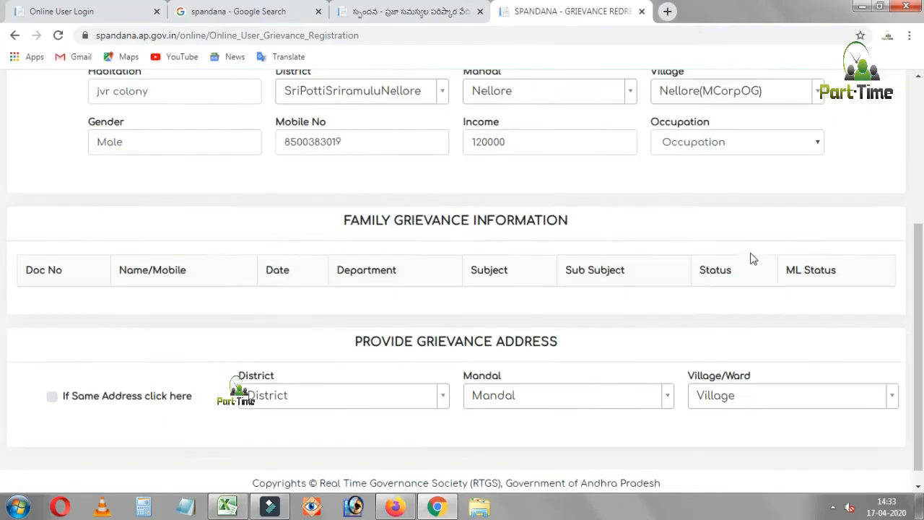
pyautogui.click(51, 378)
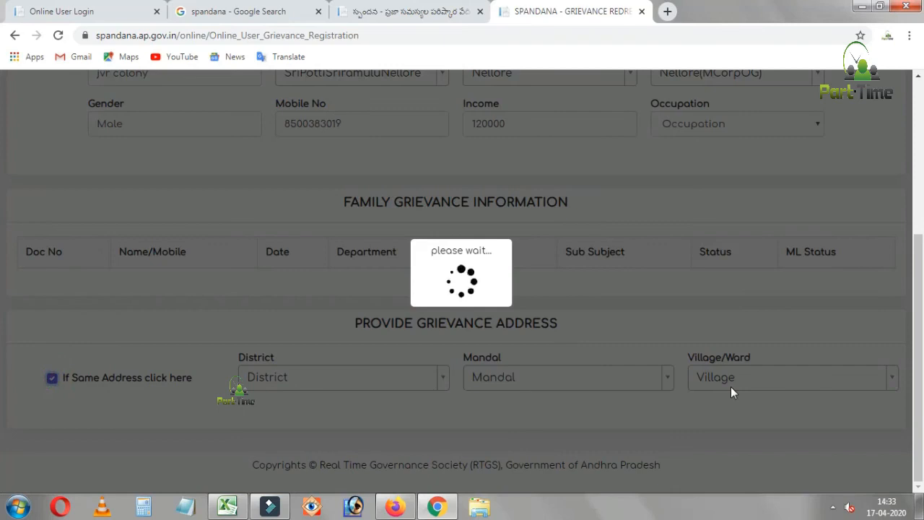
pyautogui.scroll(-5, 736, 393)
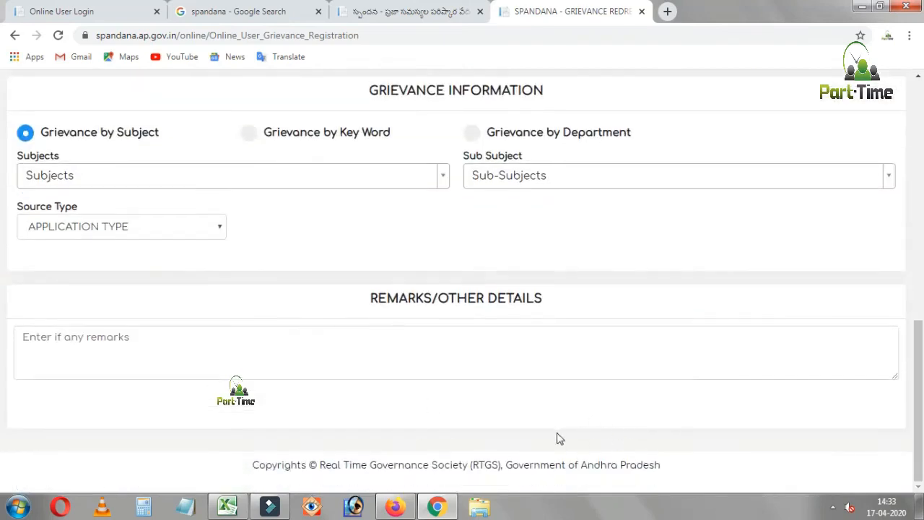
pyautogui.scroll(1, 528, 431)
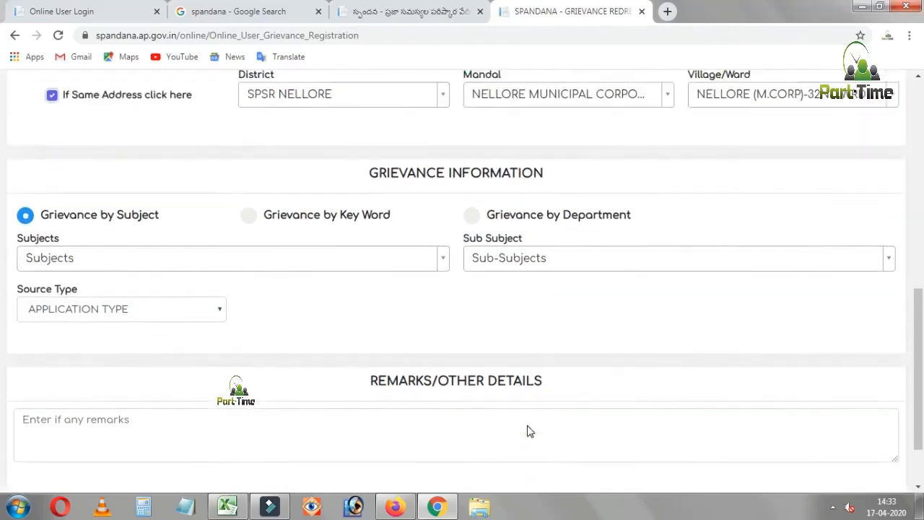
pyautogui.scroll(10, 528, 432)
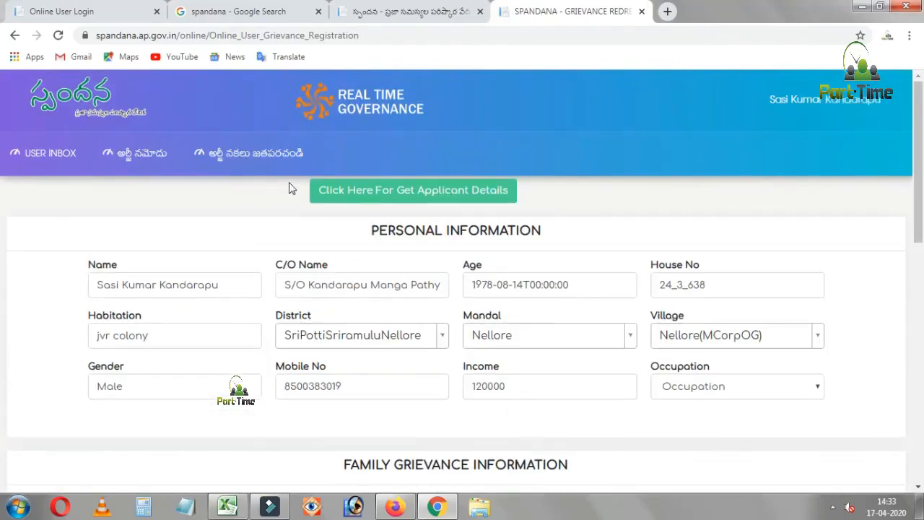
# View the attachment file chooser on the అర్జీ నకలు జతపరచండి page, cancel it, and return to the grievance registration form
pyautogui.click(264, 157)
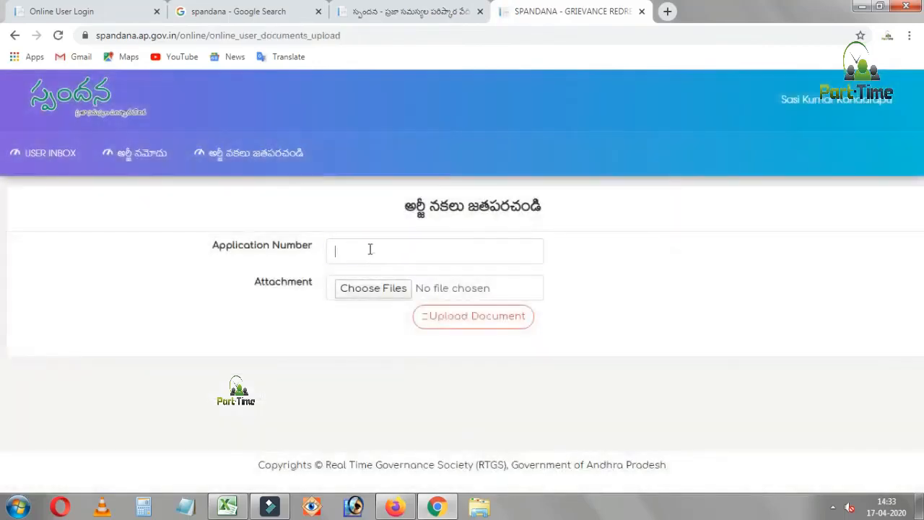
pyautogui.click(376, 296)
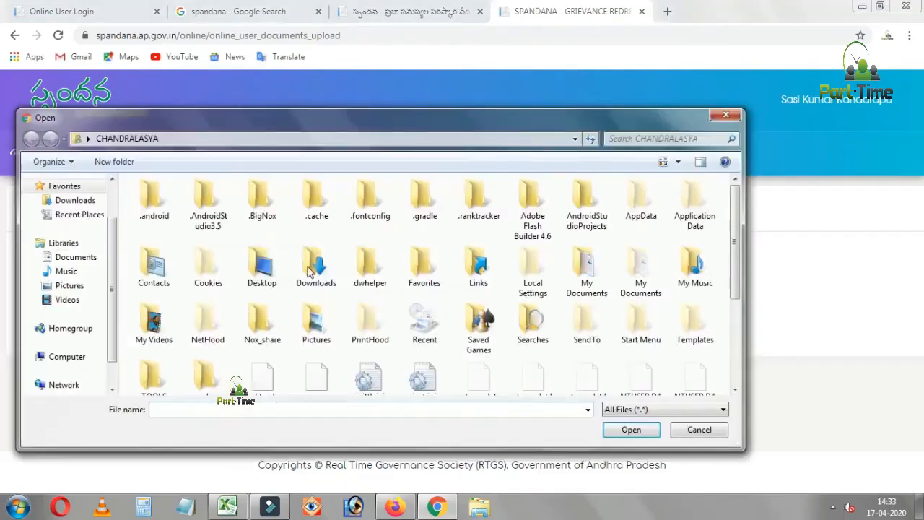
pyautogui.click(698, 430)
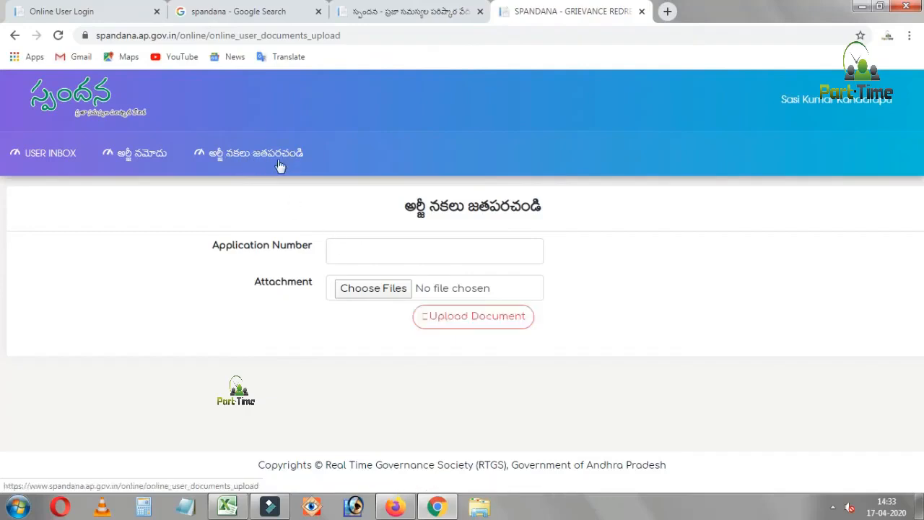
pyautogui.click(134, 163)
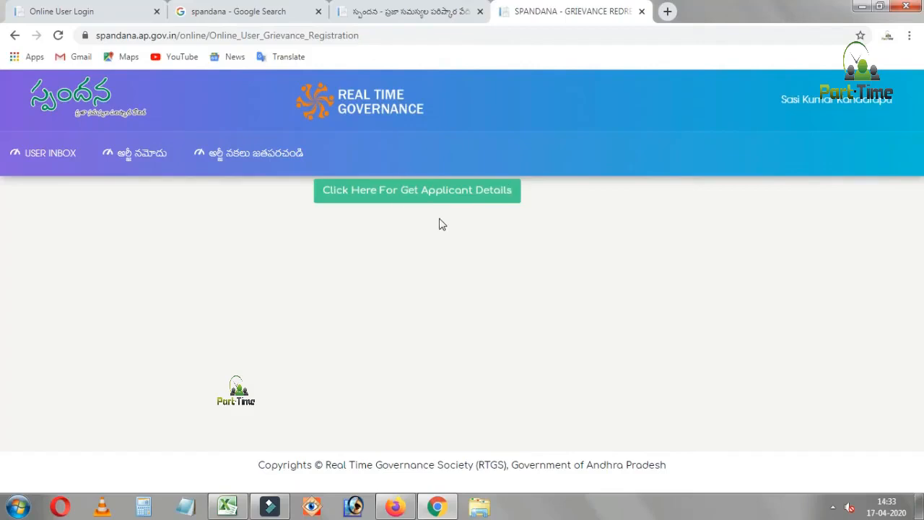
# Load the applicant's details into the grievance registration form and look over its sections down to the grievance address
pyautogui.click(464, 190)
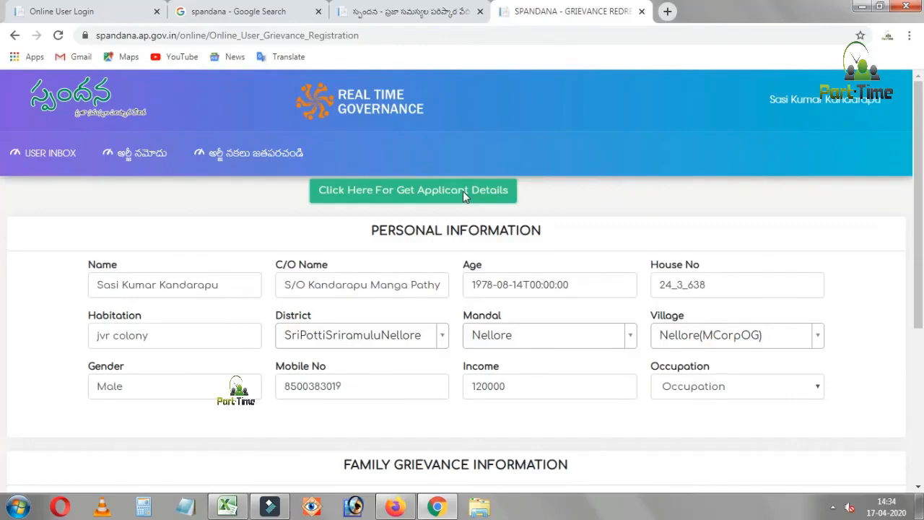
pyautogui.scroll(-4, 488, 183)
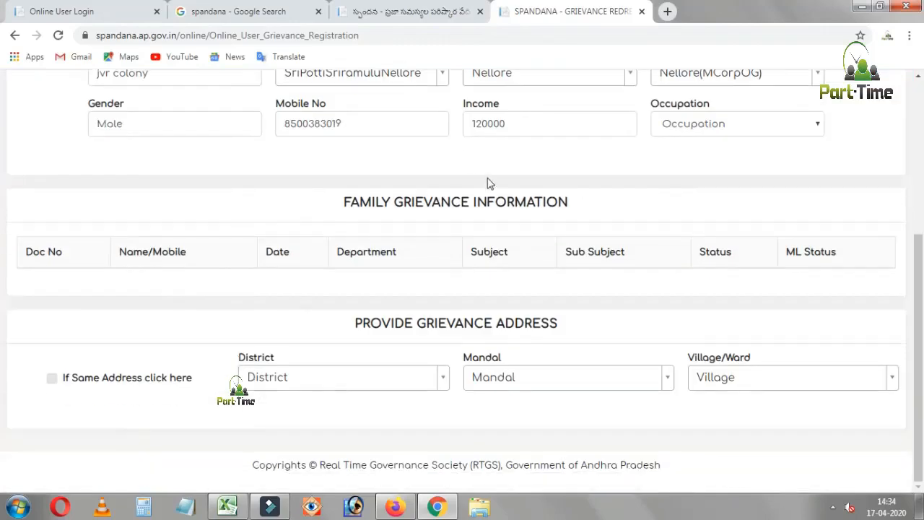
pyautogui.scroll(4, 539, 327)
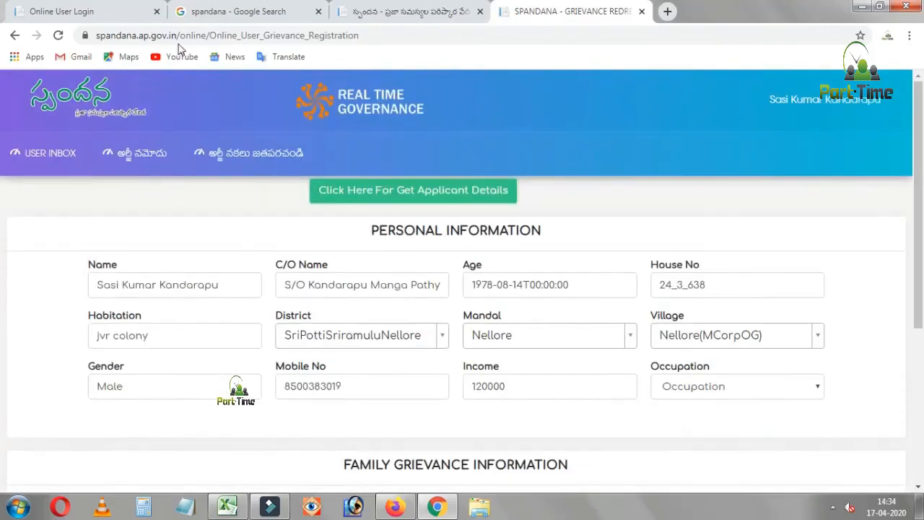
# Select the full web address of the grievance registration page
pyautogui.click(185, 36)
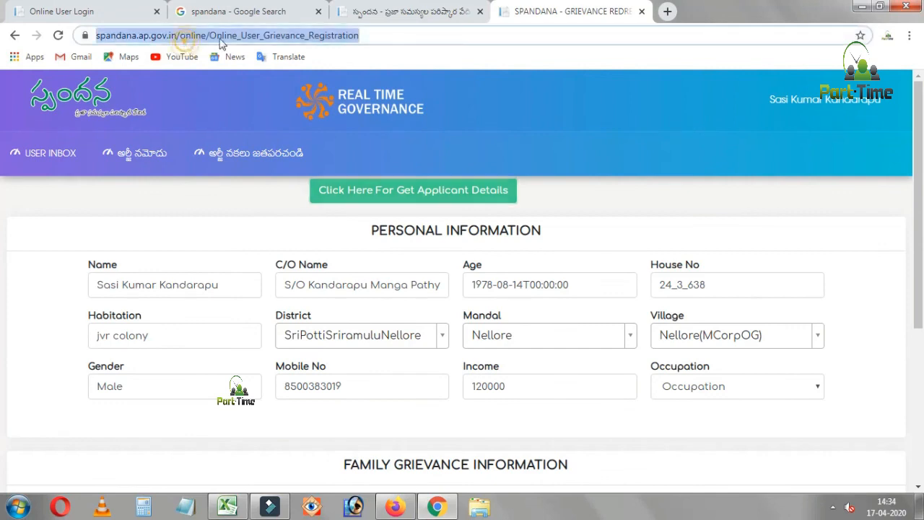
pyautogui.click(369, 36)
pyautogui.moveTo(416, 38); pyautogui.dragTo(72, 35)
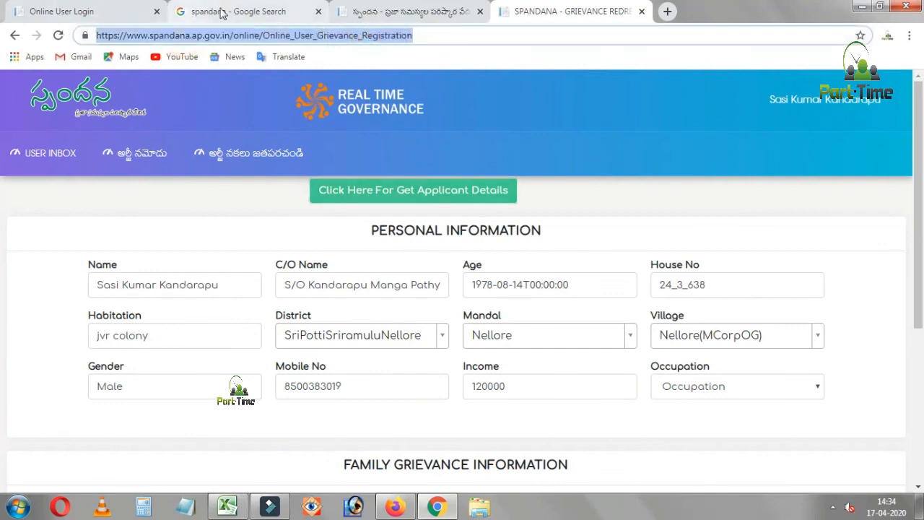
pyautogui.click(242, 13)
pyautogui.scroll(3, 281, 145)
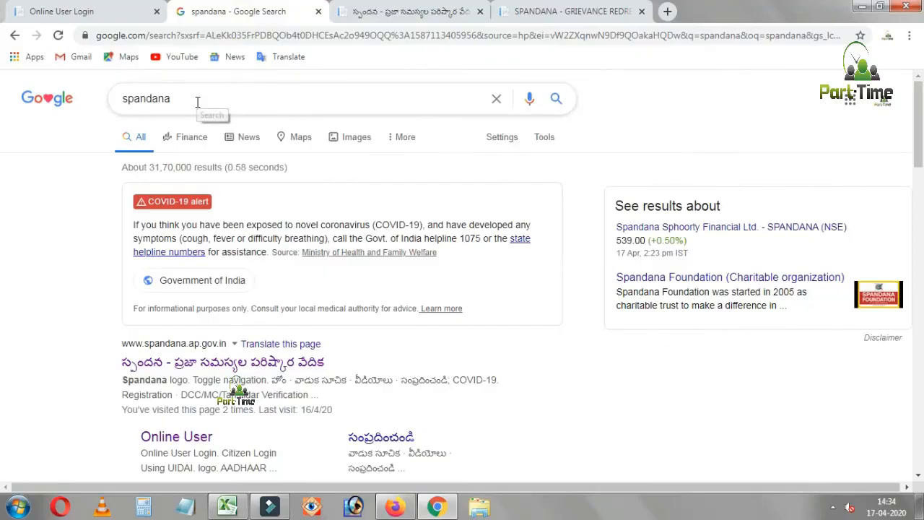
pyautogui.click(196, 99)
pyautogui.press('Return')
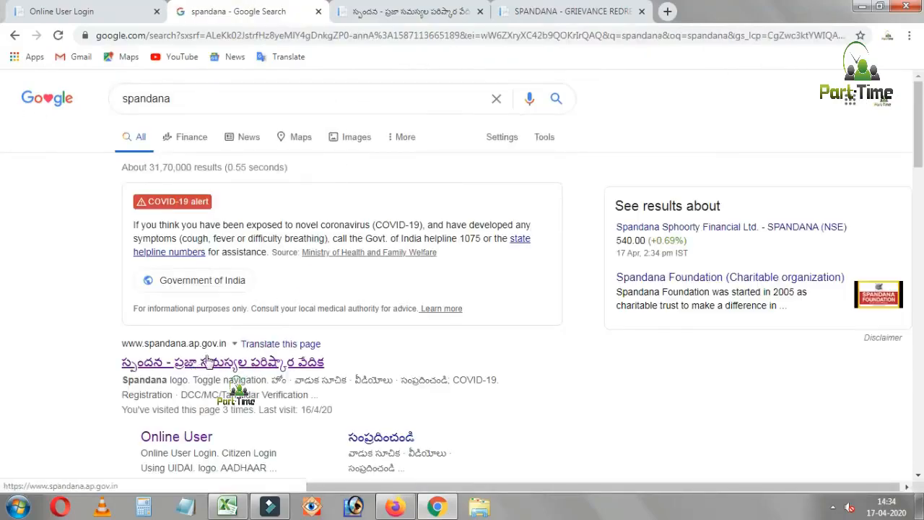
pyautogui.click(224, 368)
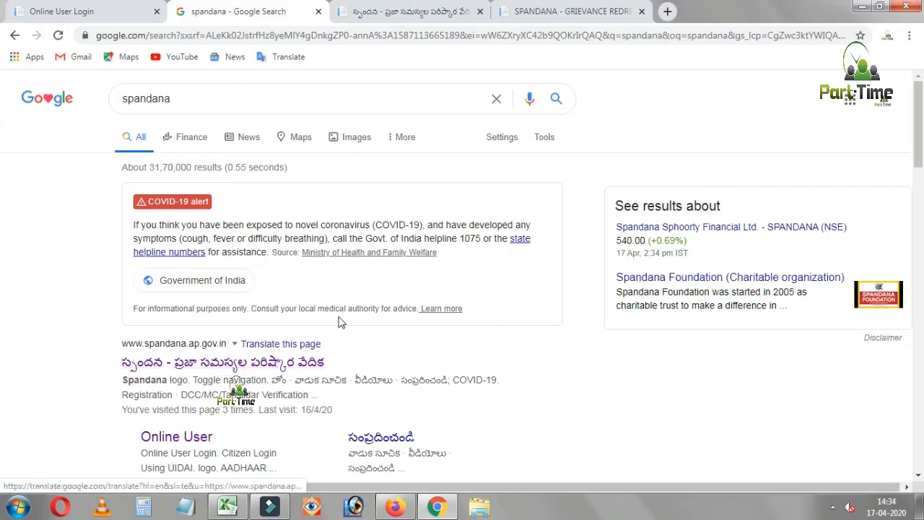
pyautogui.scroll(-3, 408, 358)
pyautogui.scroll(-1, 411, 363)
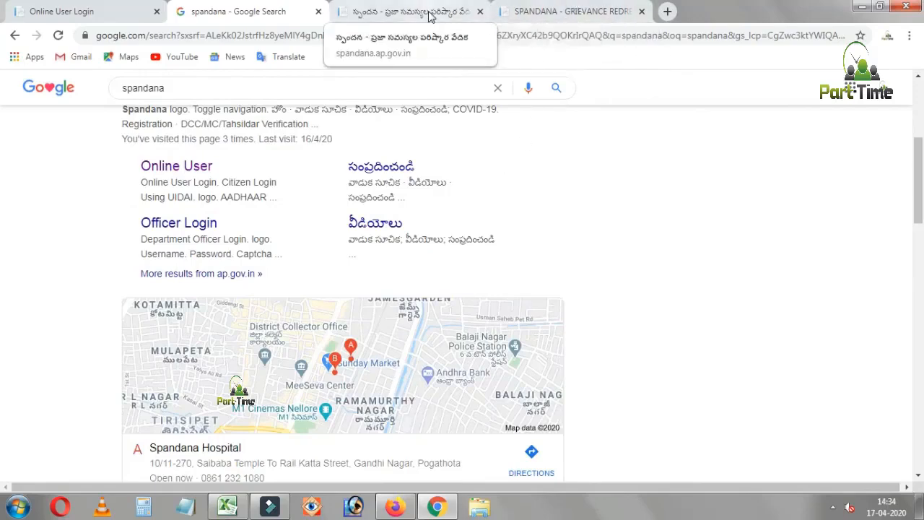
pyautogui.scroll(3, 115, 300)
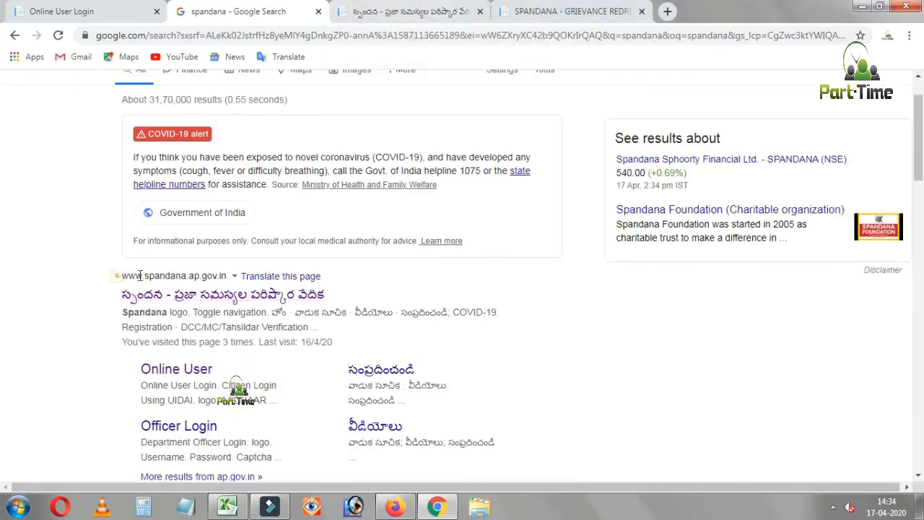
pyautogui.click(44, 370)
# Return to the grievance registration form and review the mobile number field, personal information, family grievance and grievance address sections
pyautogui.click(578, 13)
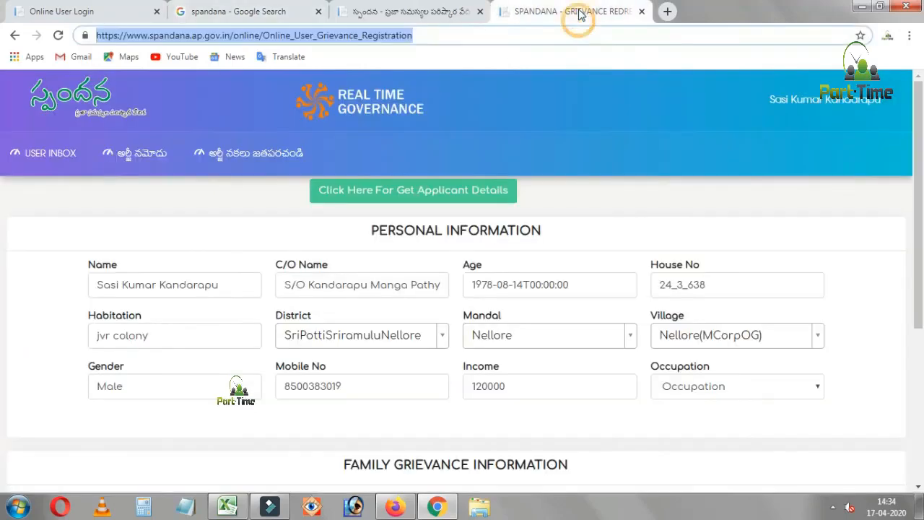
pyautogui.scroll(-4, 683, 262)
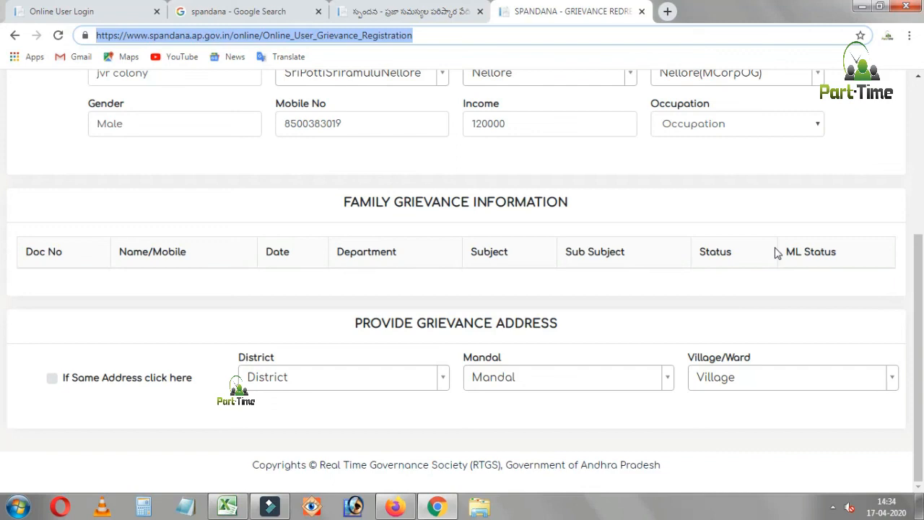
pyautogui.scroll(4, 250, 207)
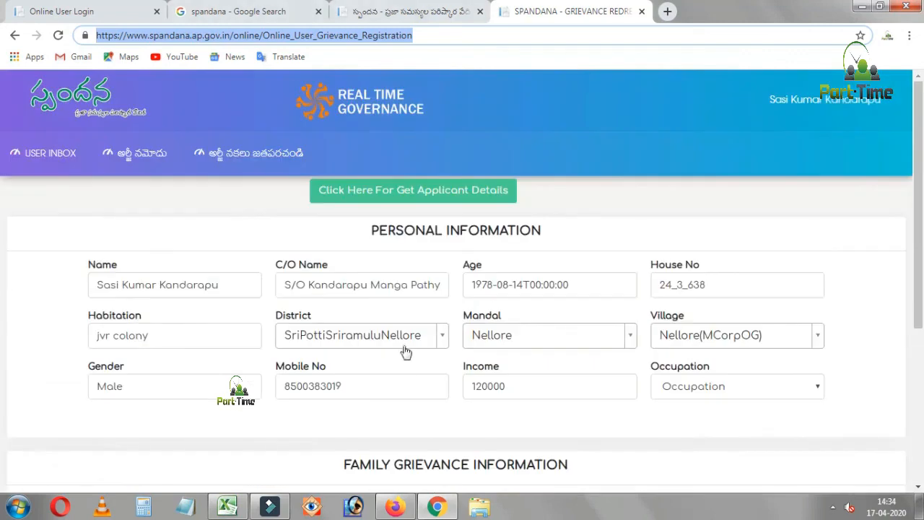
pyautogui.click(354, 388)
pyautogui.hotkey('ctrl', 'a')
pyautogui.click(249, 439)
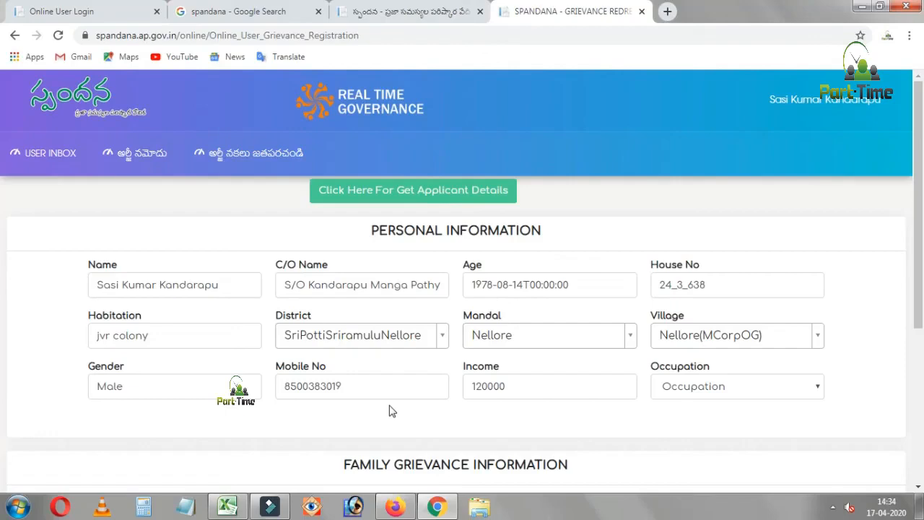
pyautogui.scroll(-3, 375, 195)
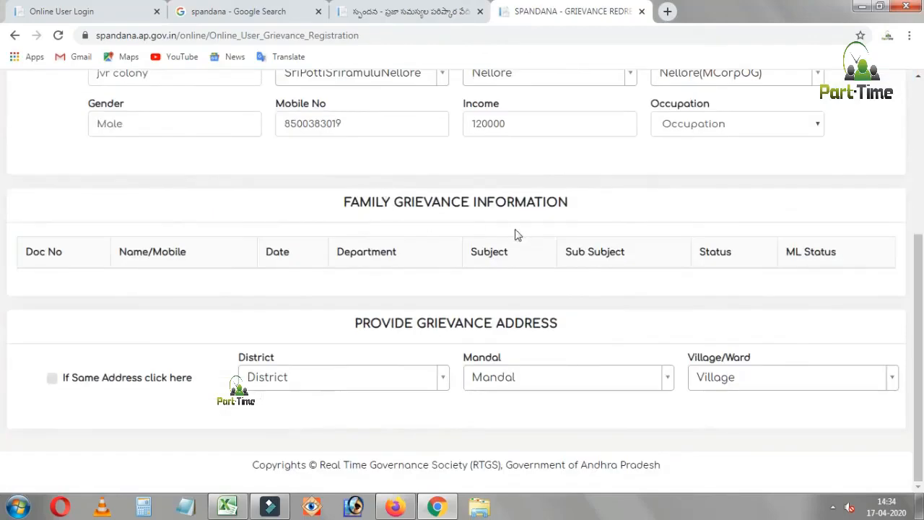
pyautogui.scroll(3, 715, 249)
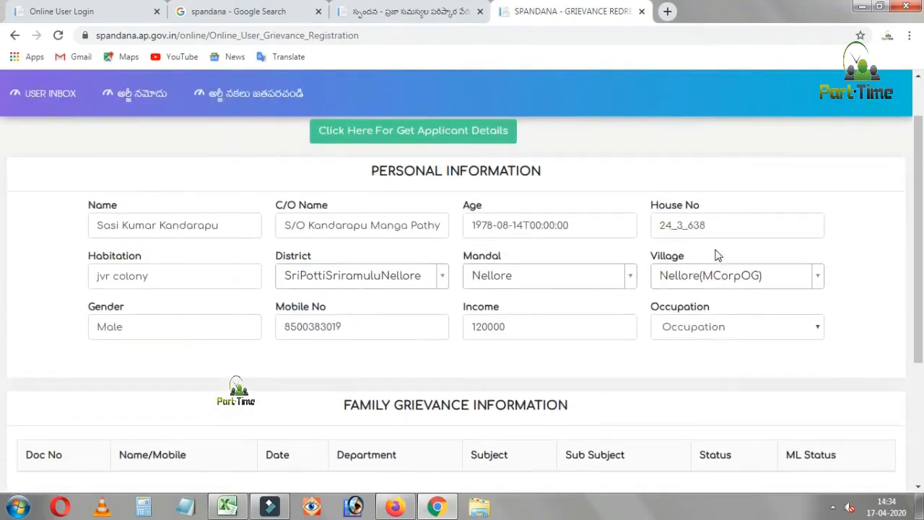